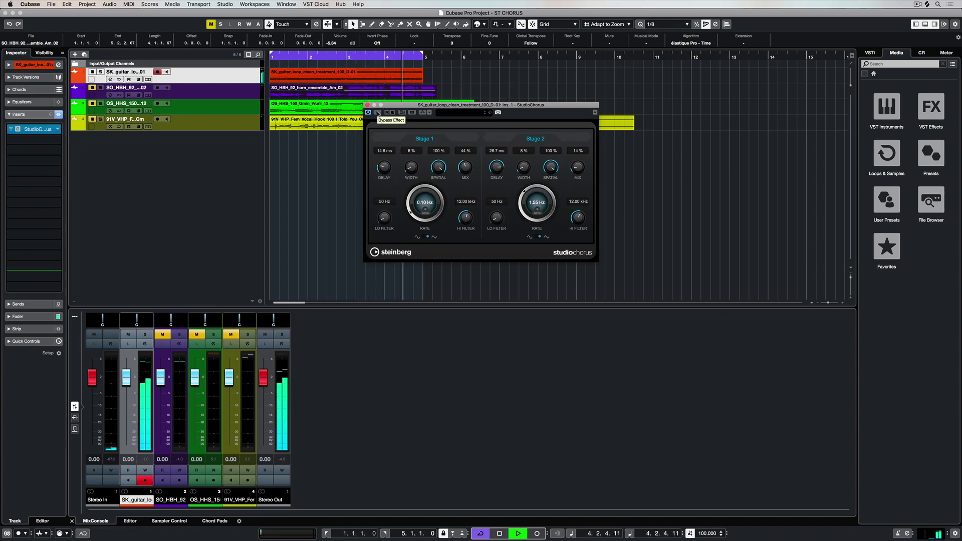
Compare the guitar chorus with the dry guitar by toggling bypass off and on twice.
{"action": "left_click", "coordinate": [378, 113]}
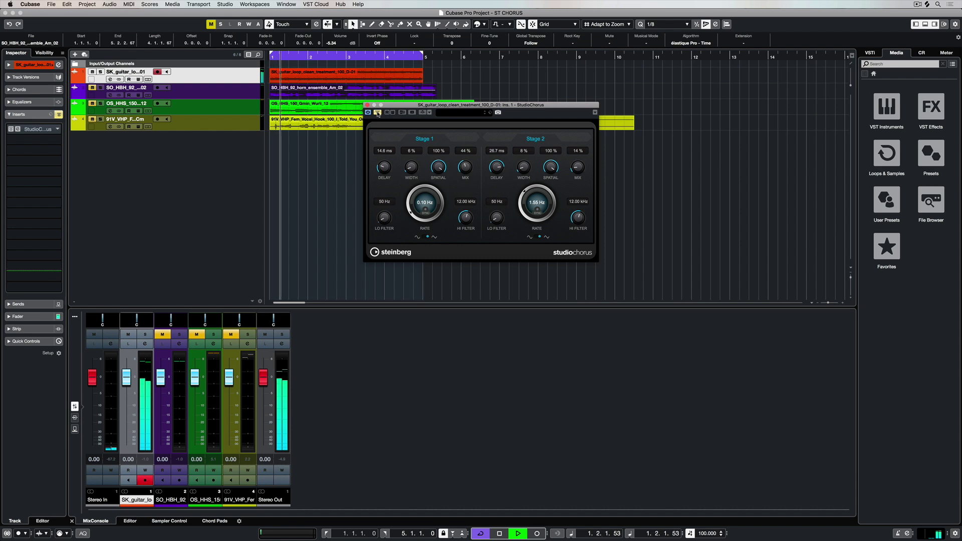
{"action": "left_click", "coordinate": [378, 113]}
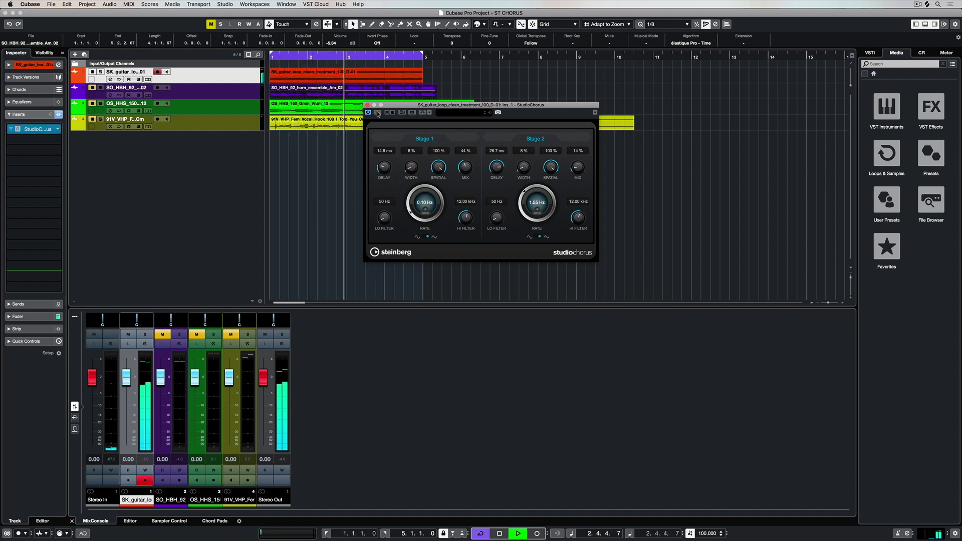
{"action": "left_click", "coordinate": [377, 113]}
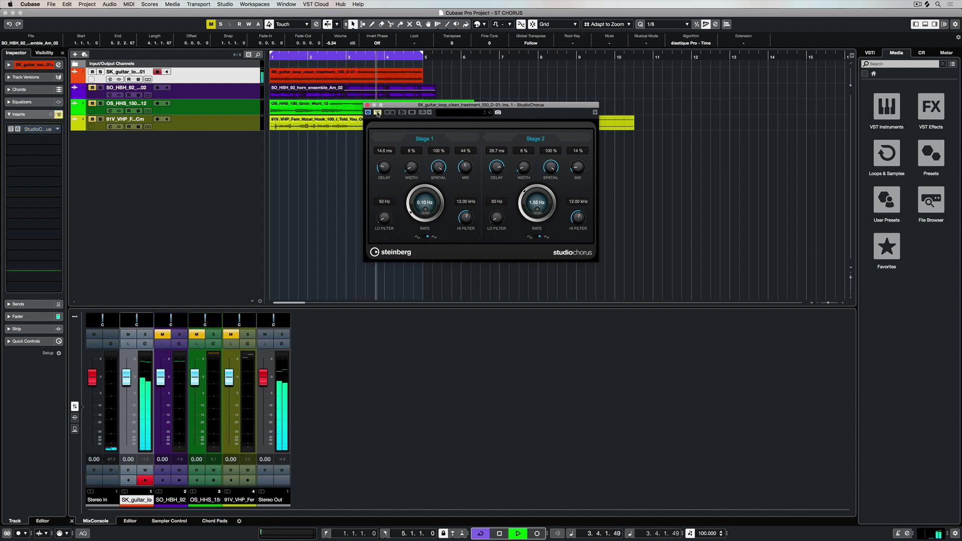
{"action": "left_click", "coordinate": [378, 113]}
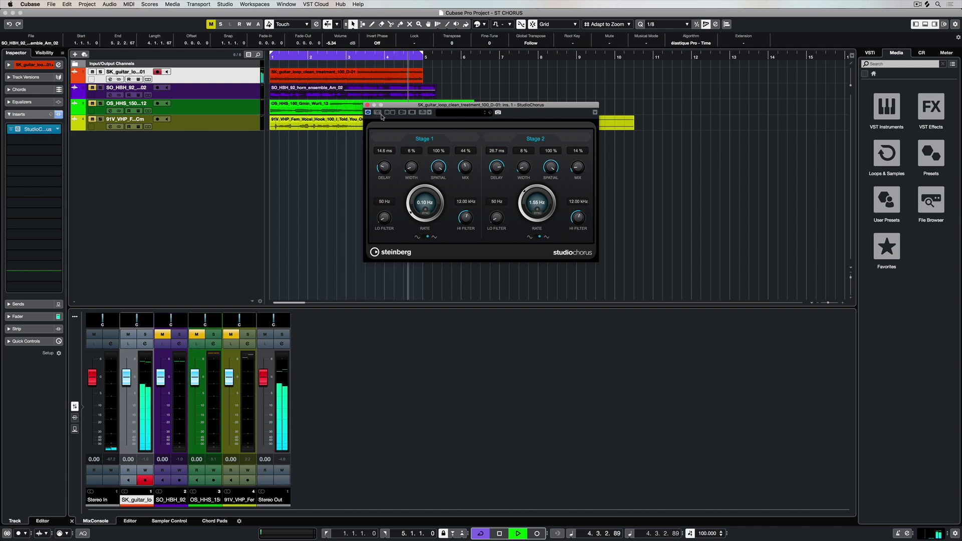
Lengthen the Stage 1 delay, narrow Stage 2 width, raise Stage 1 mix and lower Stage 2 mix.
{"action": "left_click_drag", "start_coordinate": [380, 177], "coordinate": [402, 155]}
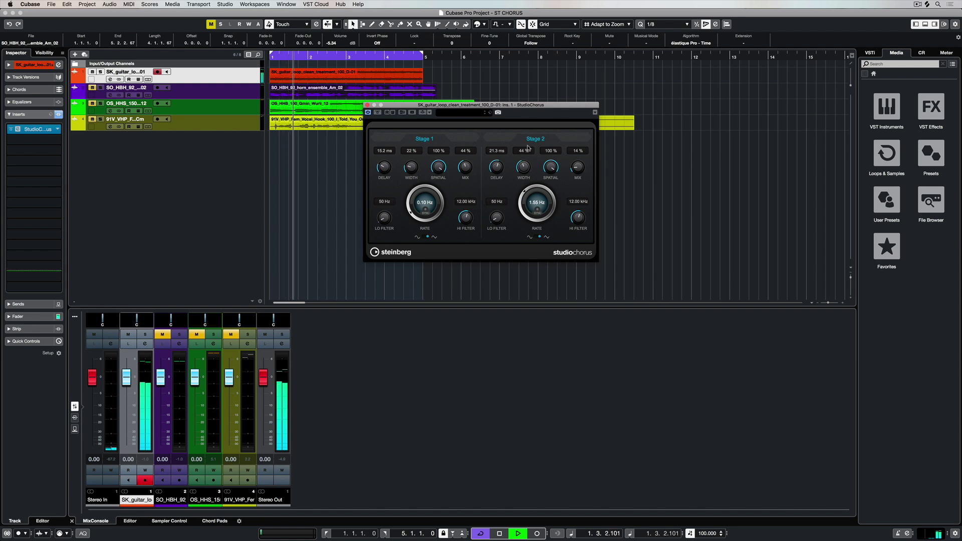
{"action": "left_click_drag", "start_coordinate": [524, 155], "coordinate": [520, 160]}
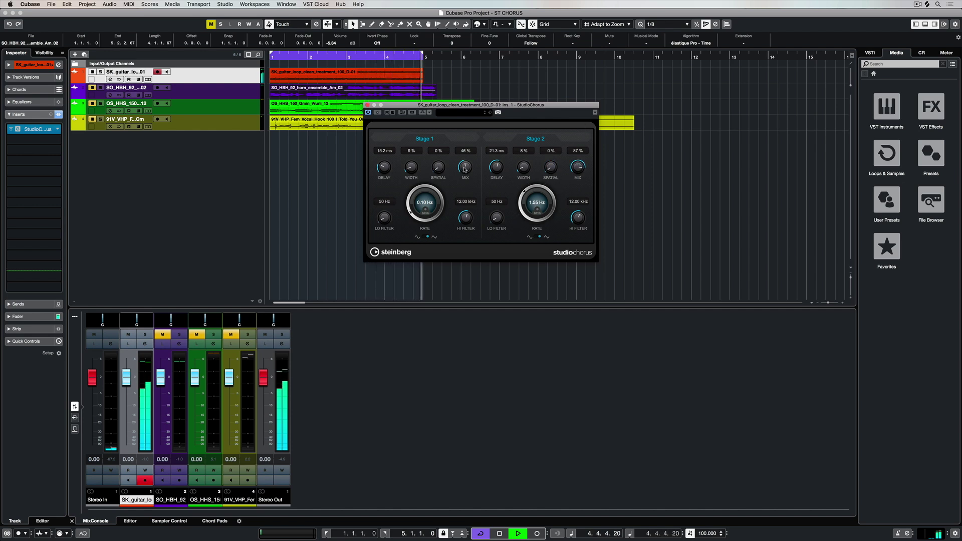
{"action": "left_click_drag", "start_coordinate": [465, 166], "coordinate": [470, 152]}
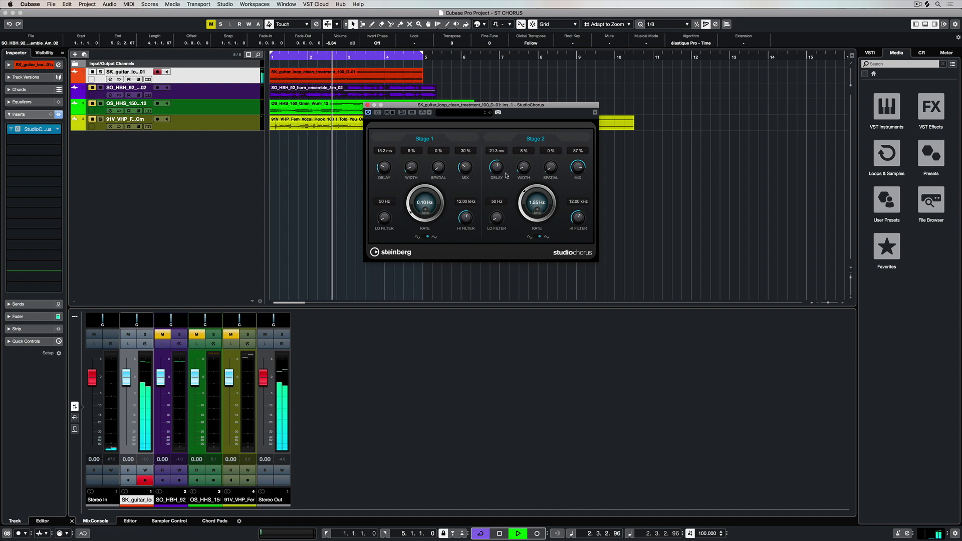
{"action": "left_click_drag", "start_coordinate": [578, 166], "coordinate": [566, 195]}
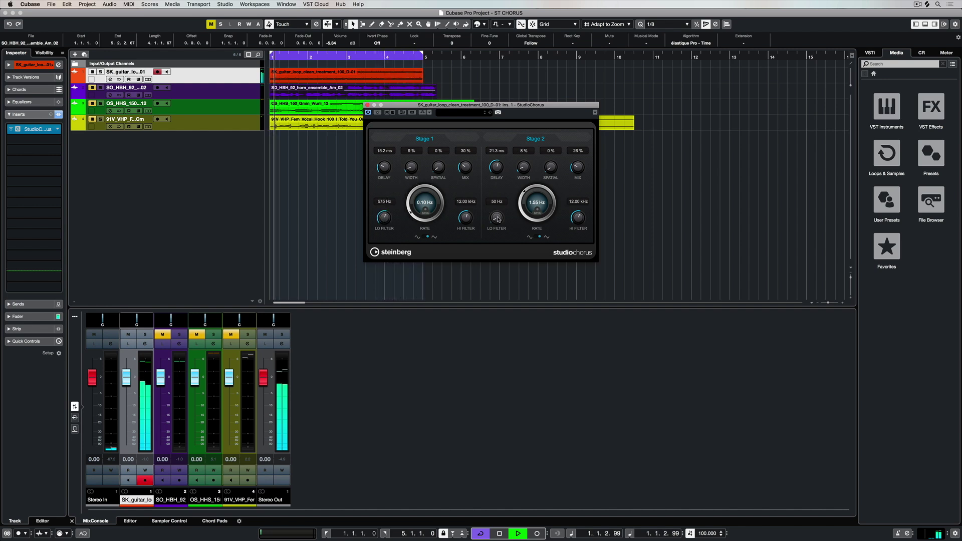
Adjust the Stage 1 Lo Filter cutoff knob to 45 Hz.
{"action": "left_click_drag", "start_coordinate": [497, 219], "coordinate": [498, 186]}
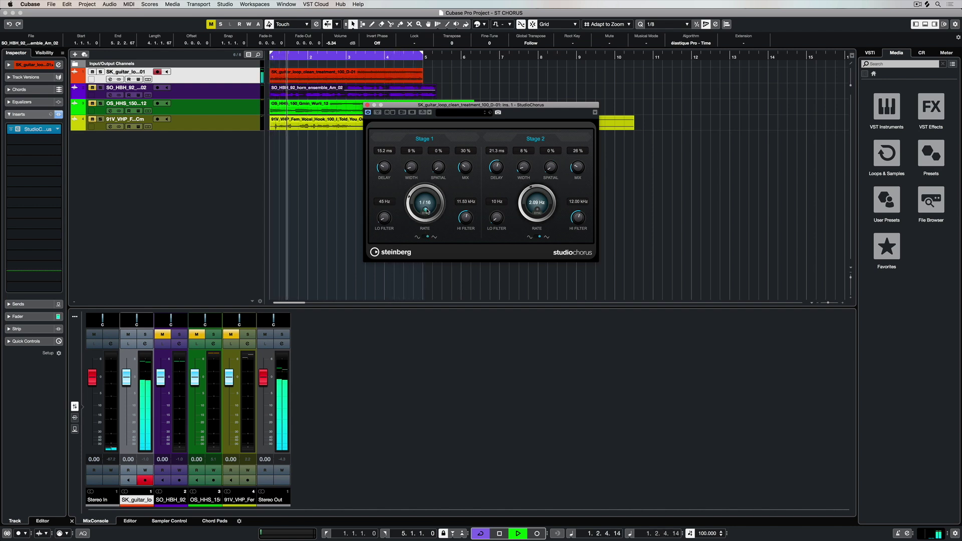
Sync Stage 2 rate to 1/32, set widths to 6% and 2%, and mixes to 23% and 13%.
{"action": "left_click", "coordinate": [537, 211]}
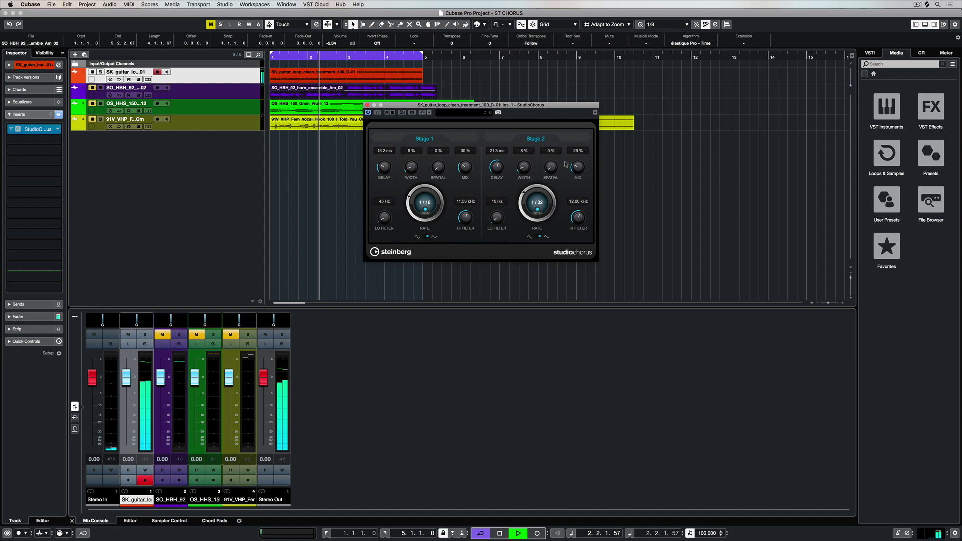
{"action": "left_click_drag", "start_coordinate": [414, 169], "coordinate": [414, 176]}
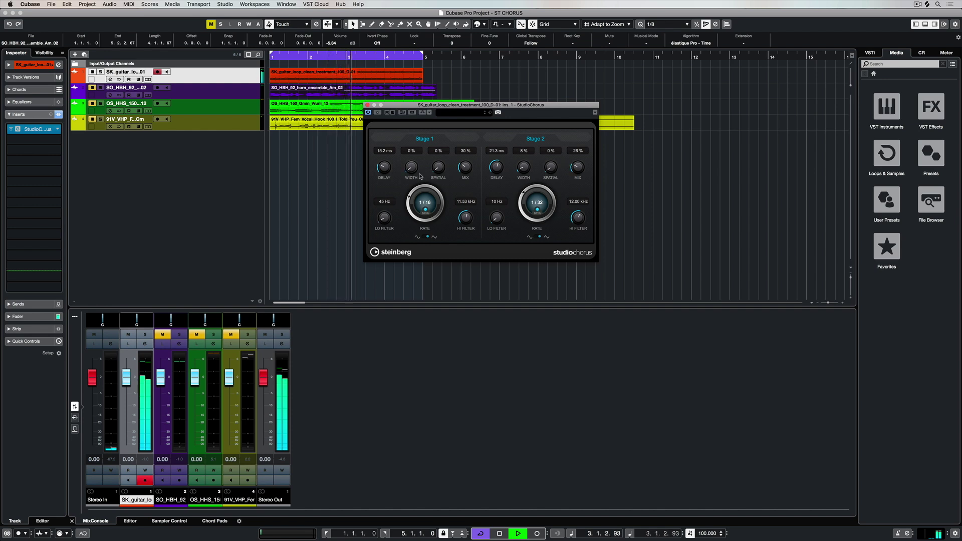
{"action": "left_click_drag", "start_coordinate": [523, 168], "coordinate": [523, 177]}
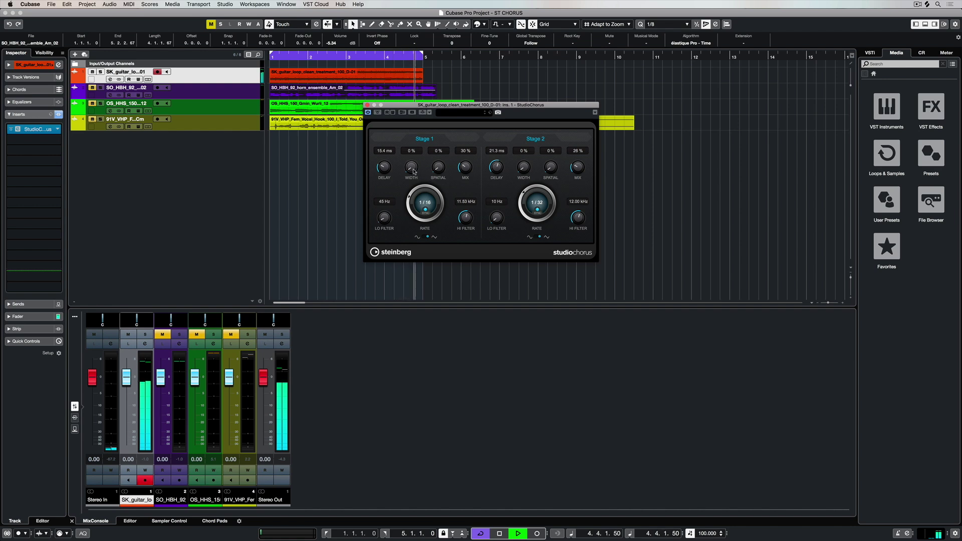
{"action": "left_click_drag", "start_coordinate": [524, 171], "coordinate": [524, 170]}
{"action": "left_click_drag", "start_coordinate": [465, 168], "coordinate": [466, 174]}
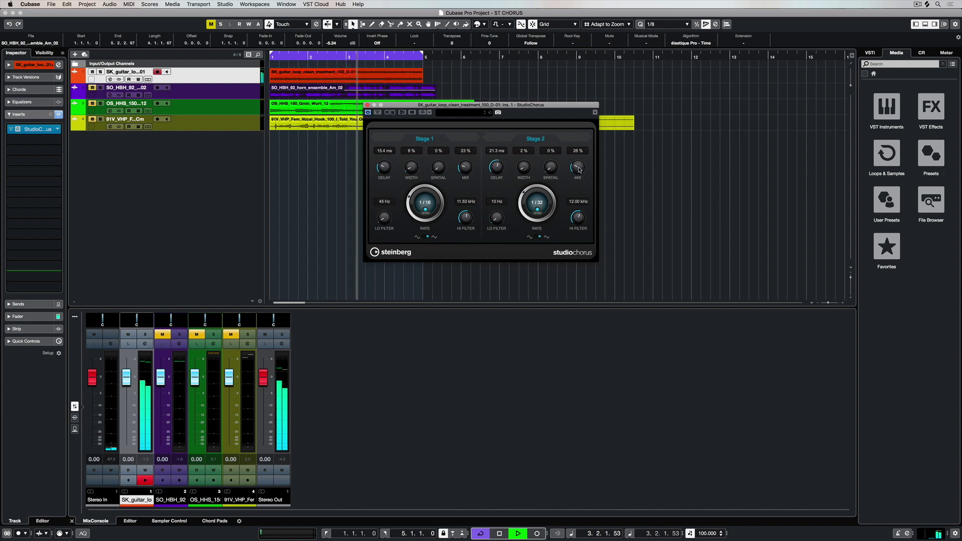
{"action": "left_click_drag", "start_coordinate": [577, 170], "coordinate": [577, 173]}
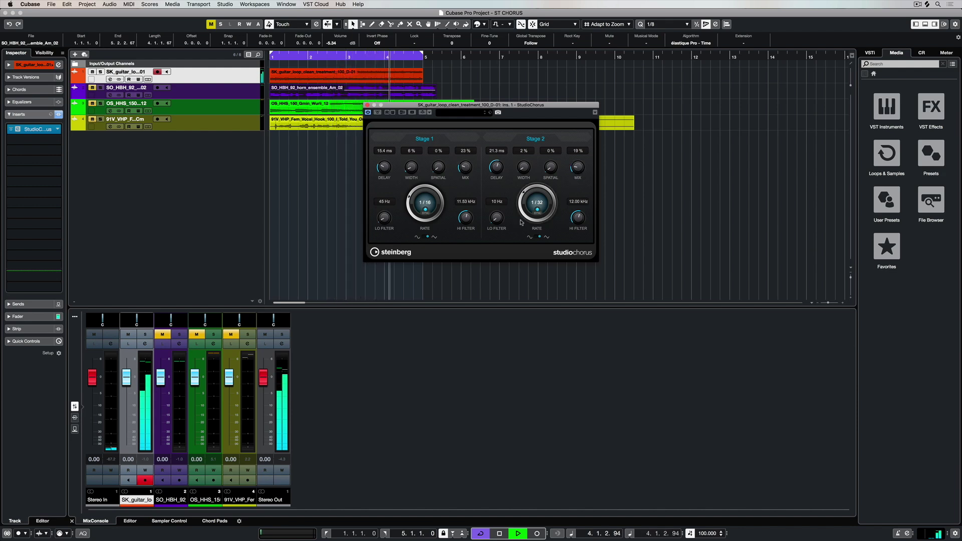
Audition the Pop Guitar, Guitar and Clean Rock Guitar presets, then raise the Stage 2 mix.
{"action": "left_click", "coordinate": [462, 115]}
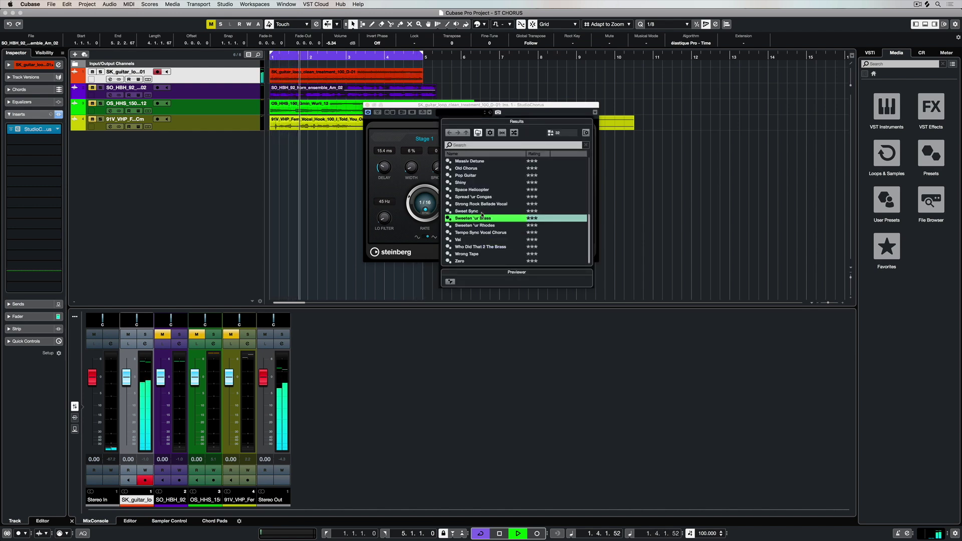
{"action": "scroll", "coordinate": [480, 230], "scroll_direction": "up", "scroll_amount": 3}
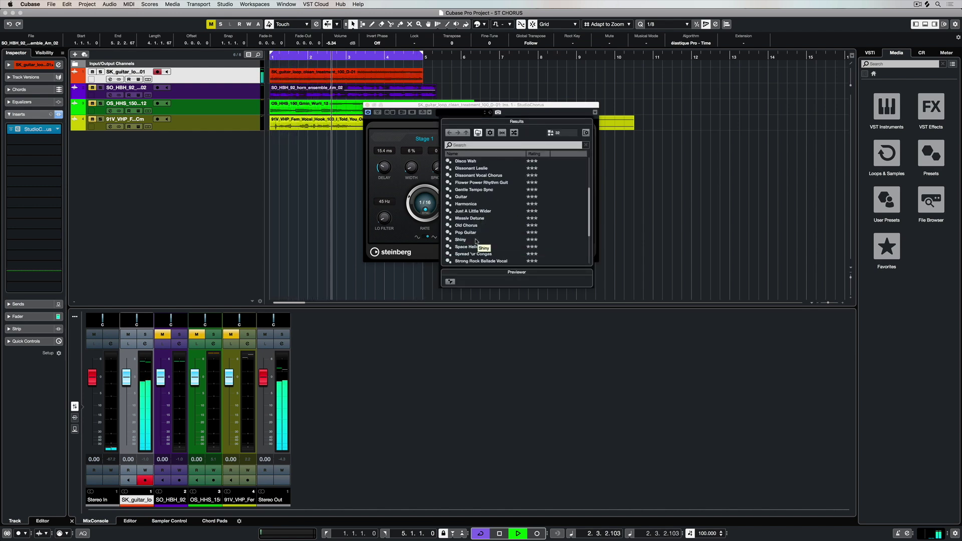
{"action": "left_click", "coordinate": [465, 232]}
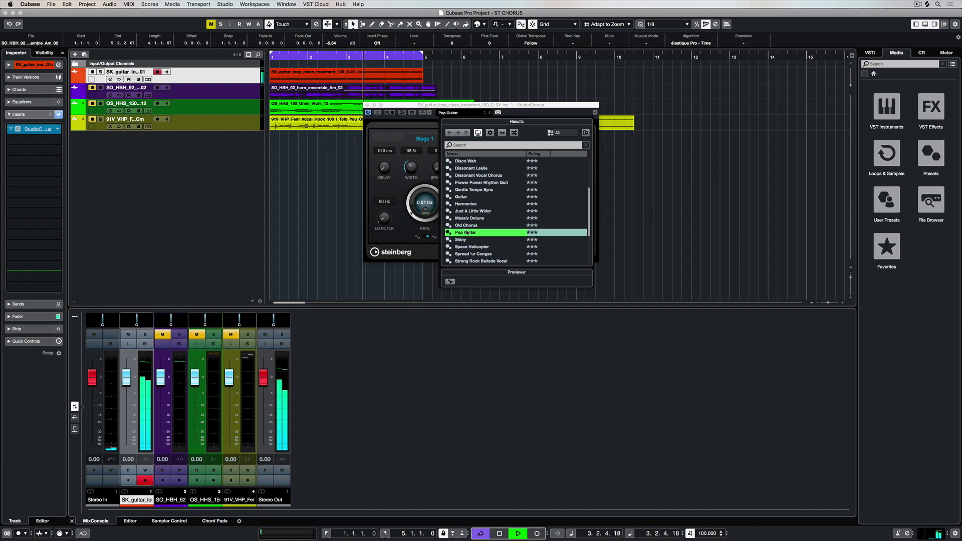
{"action": "double_click", "coordinate": [468, 197]}
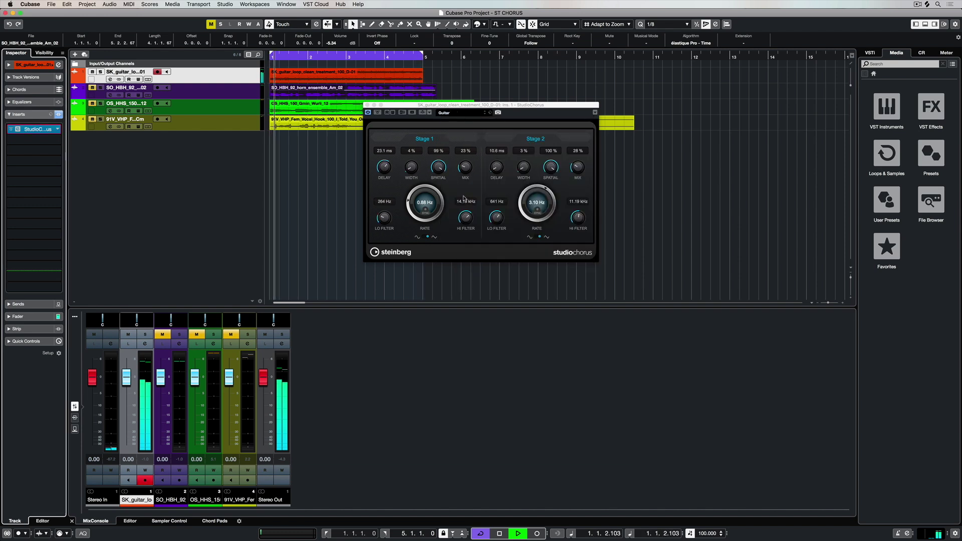
{"action": "left_click", "coordinate": [448, 113]}
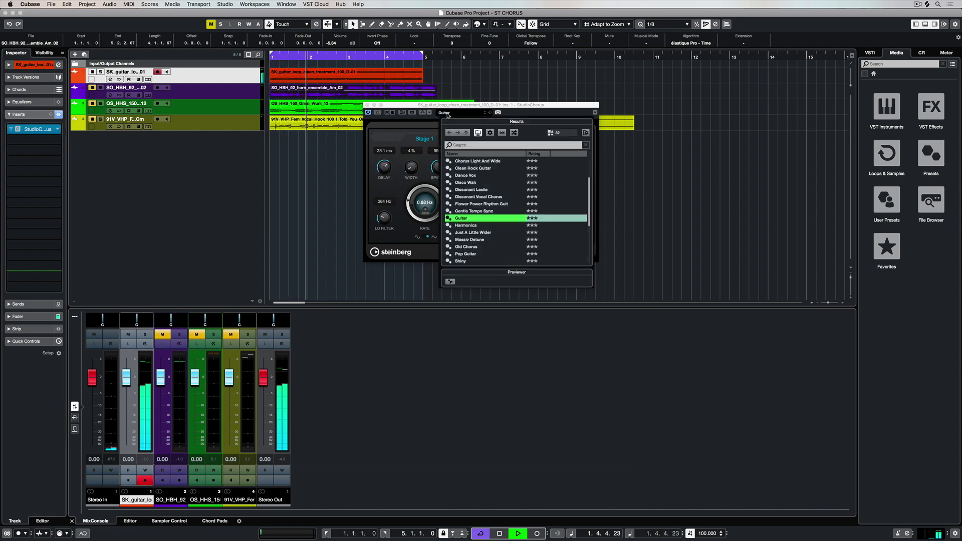
{"action": "scroll", "coordinate": [466, 185], "scroll_direction": "up", "scroll_amount": 2}
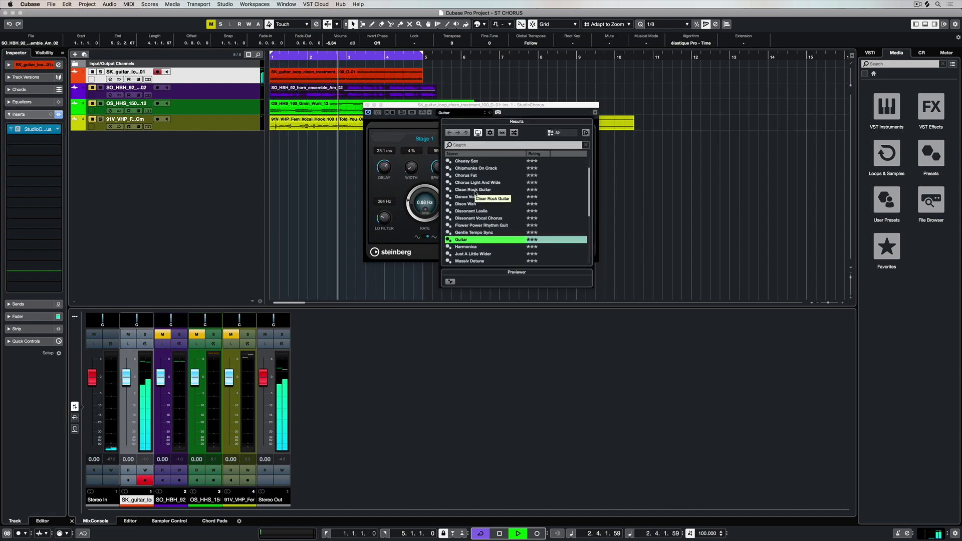
{"action": "double_click", "coordinate": [474, 190]}
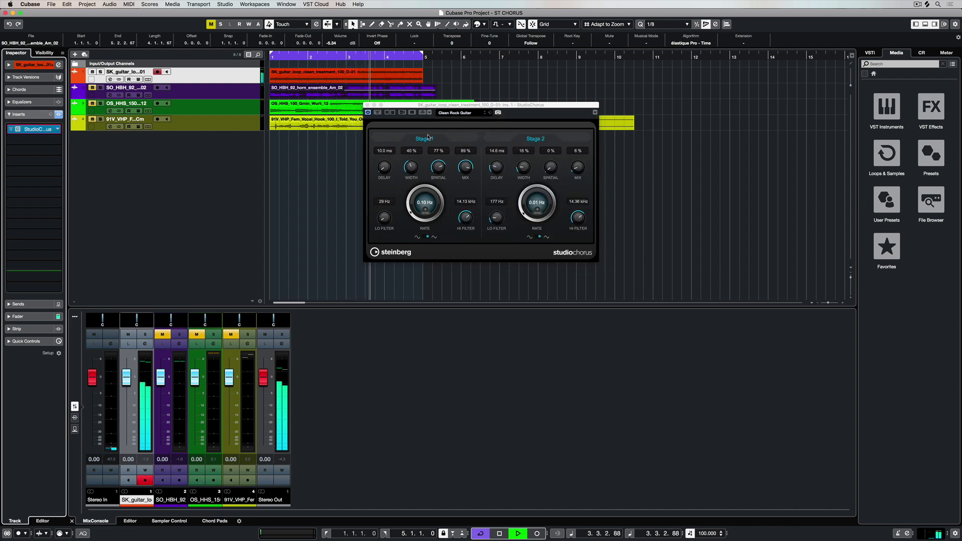
{"action": "left_click_drag", "start_coordinate": [575, 170], "coordinate": [580, 155]}
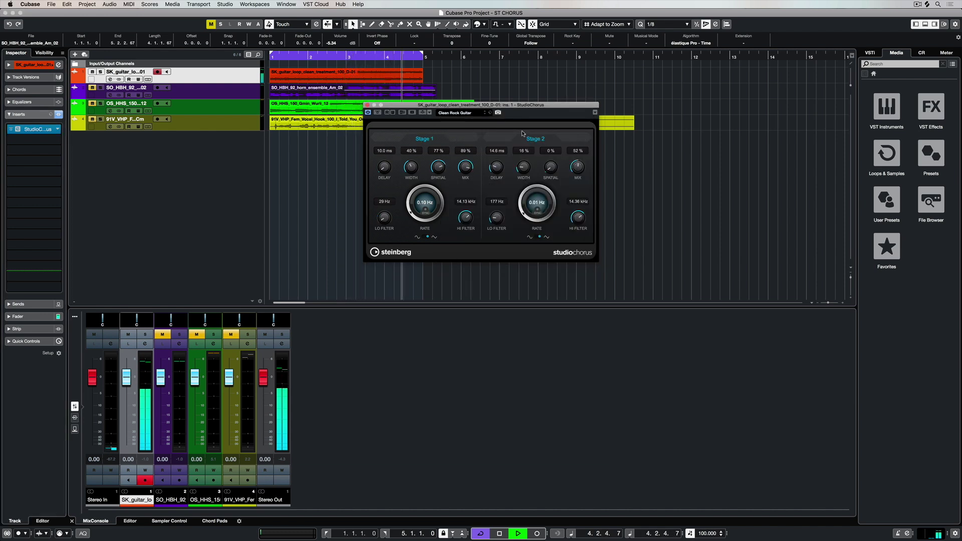
Try Chipmunks On Crack and Dissonant Leslie, ending with the Vai preset loaded.
{"action": "left_click", "coordinate": [455, 113]}
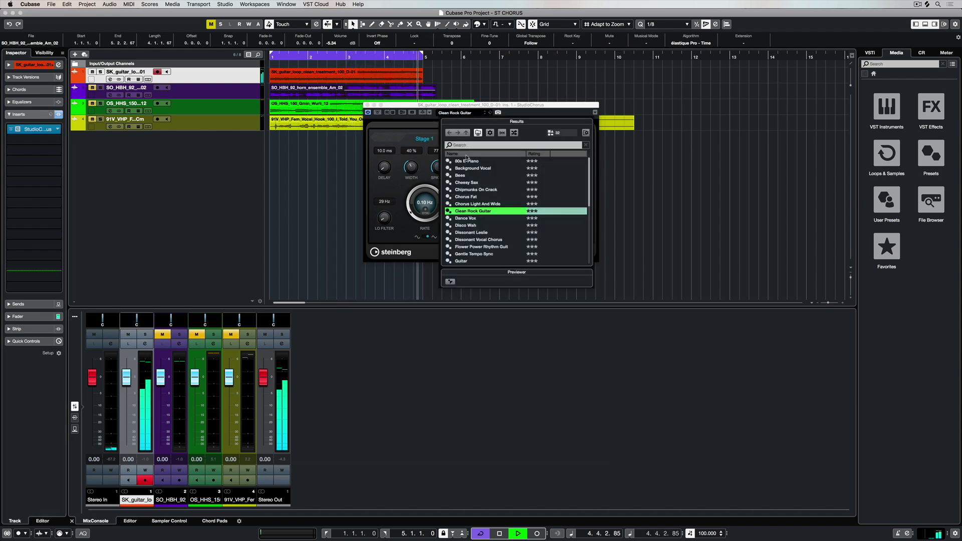
{"action": "left_click", "coordinate": [469, 190]}
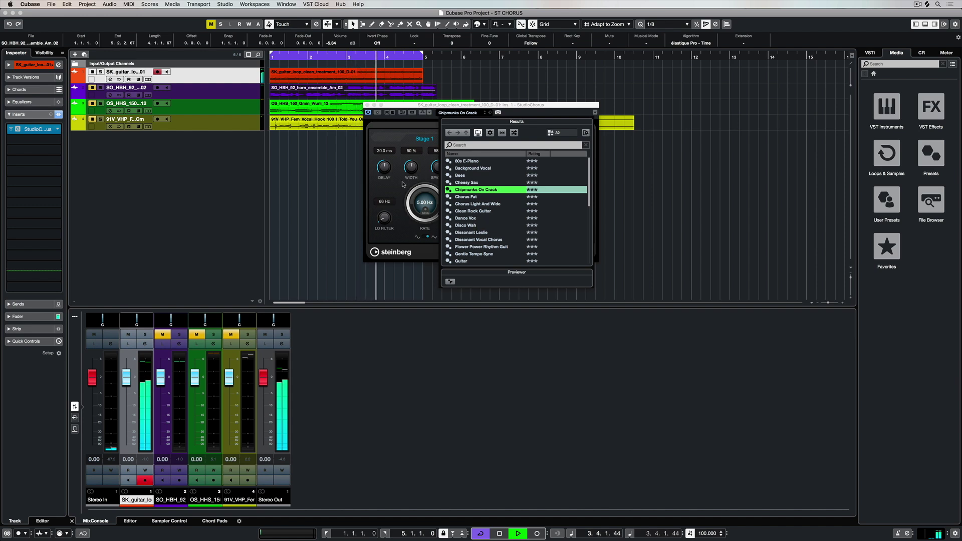
{"action": "double_click", "coordinate": [466, 233]}
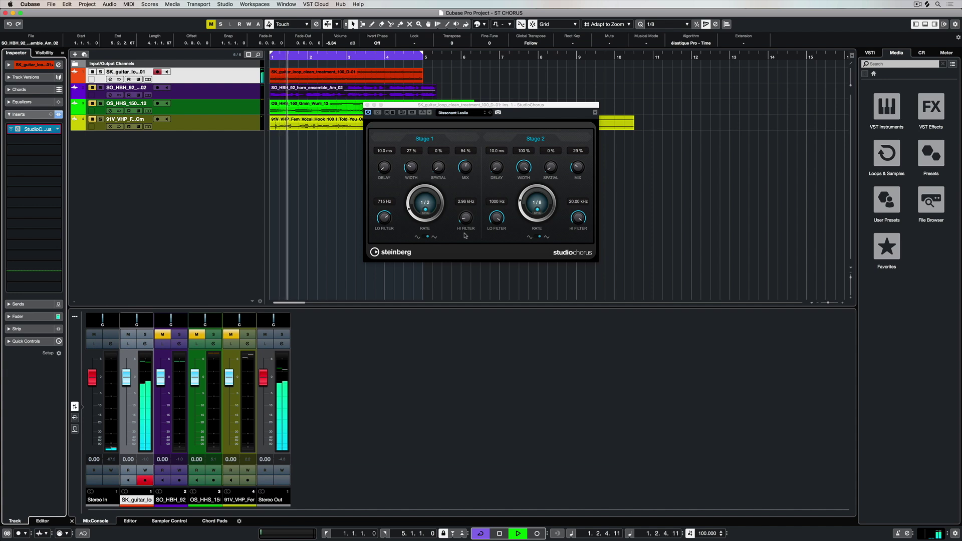
{"action": "left_click", "coordinate": [456, 115]}
{"action": "scroll", "coordinate": [488, 248], "scroll_direction": "down", "scroll_amount": 3}
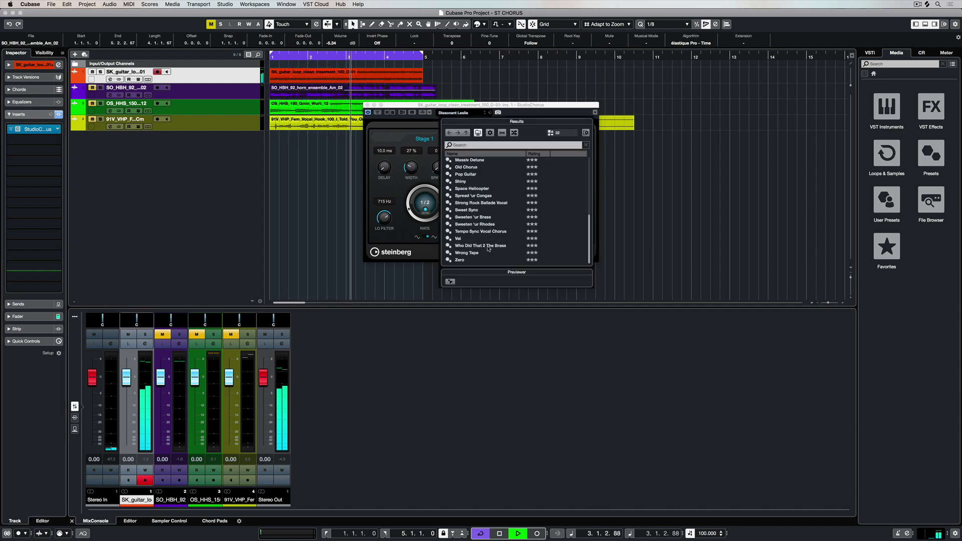
{"action": "double_click", "coordinate": [459, 239]}
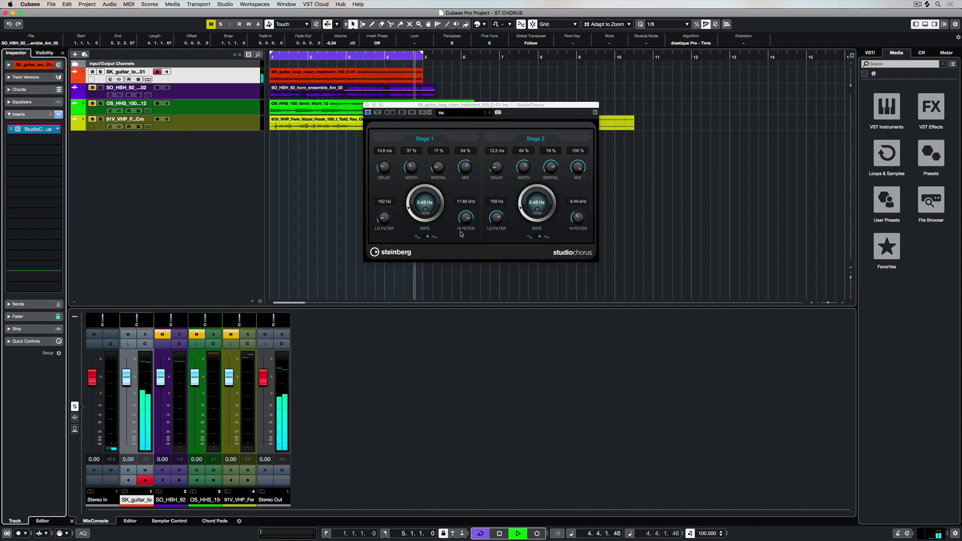
Close the guitar chorus editor, then solo the horn ensemble track and open its StudioChorus.
{"action": "left_click", "coordinate": [366, 104]}
{"action": "left_click", "coordinate": [125, 88]}
{"action": "left_click", "coordinate": [100, 88]}
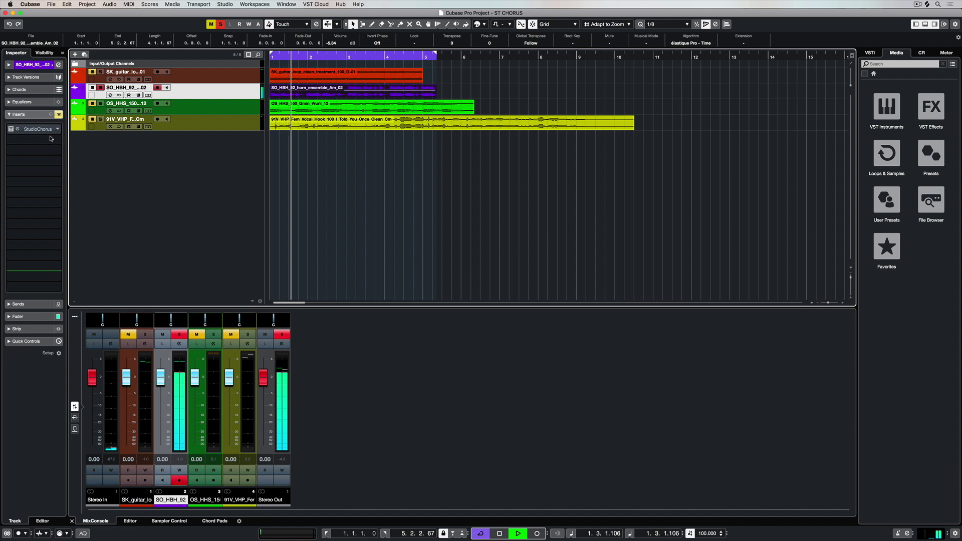
{"action": "left_click", "coordinate": [38, 128]}
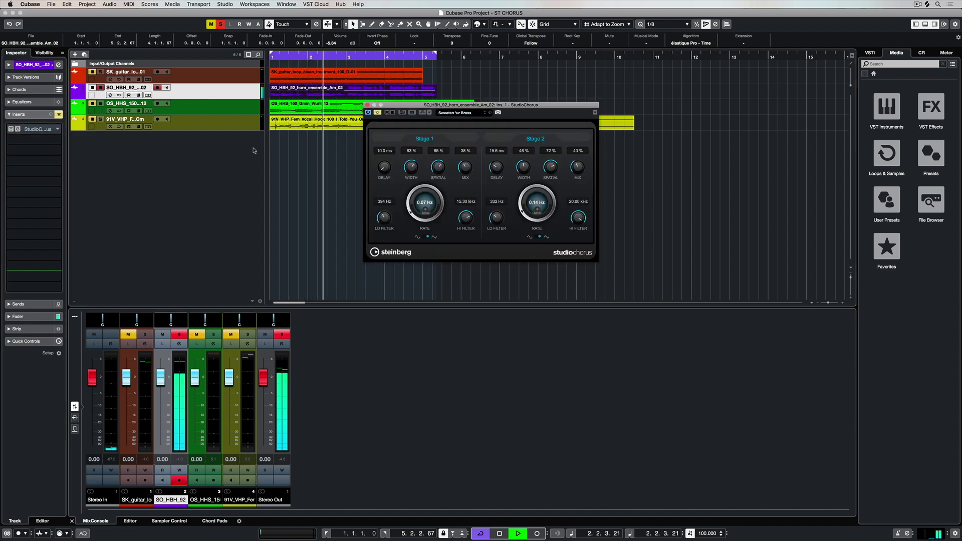
Enable the horn chorus, lower the mixes to 45% and 28%, and A/B it against bypass.
{"action": "left_click", "coordinate": [378, 113]}
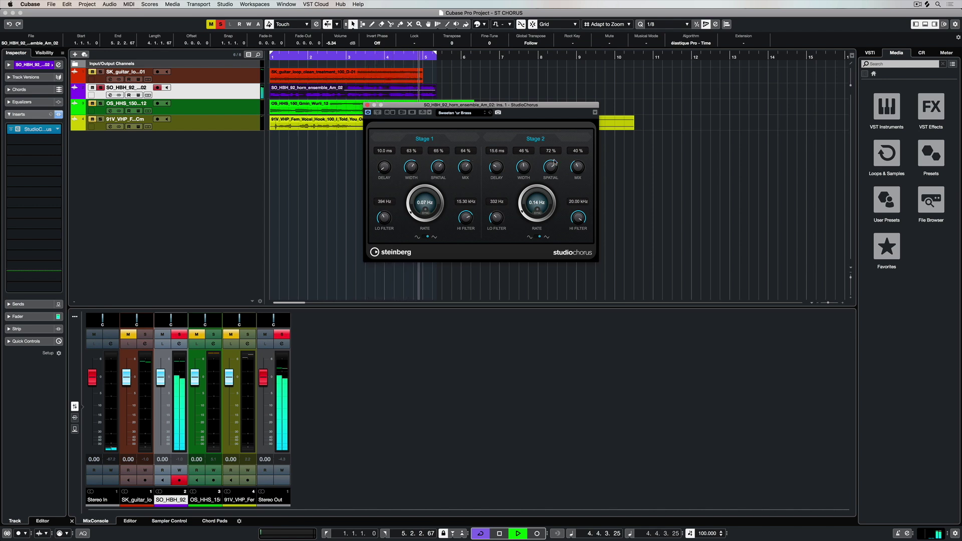
{"action": "left_click_drag", "start_coordinate": [585, 154], "coordinate": [581, 173]}
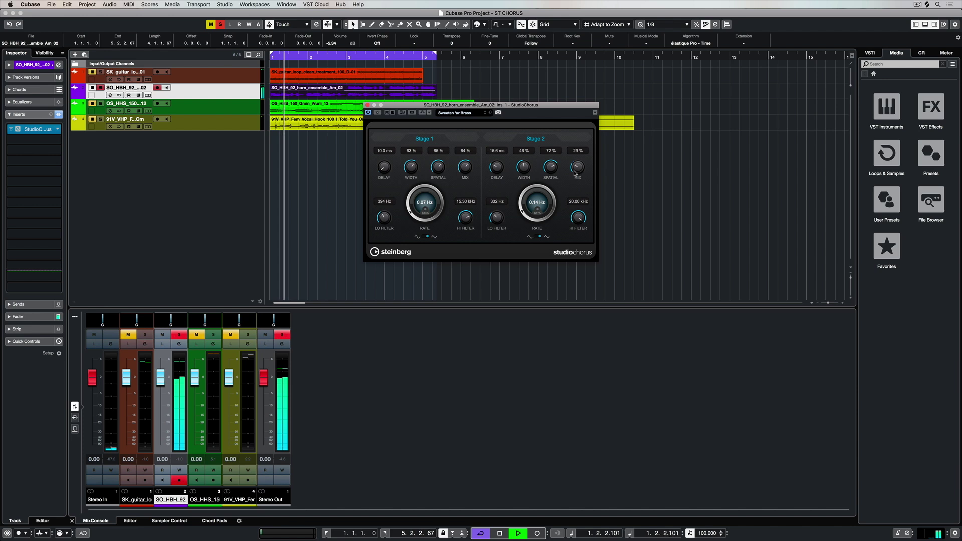
{"action": "left_click_drag", "start_coordinate": [465, 152], "coordinate": [466, 170]}
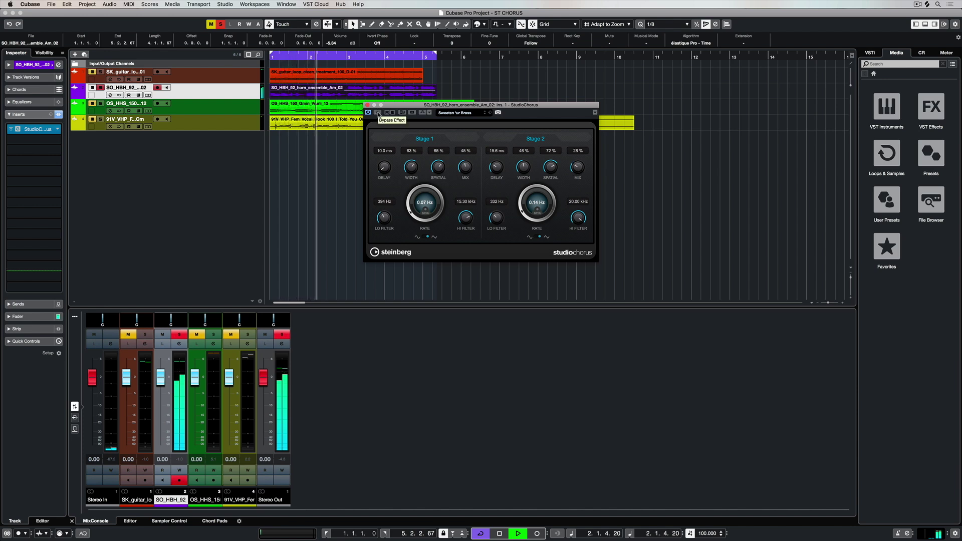
{"action": "left_click", "coordinate": [378, 112]}
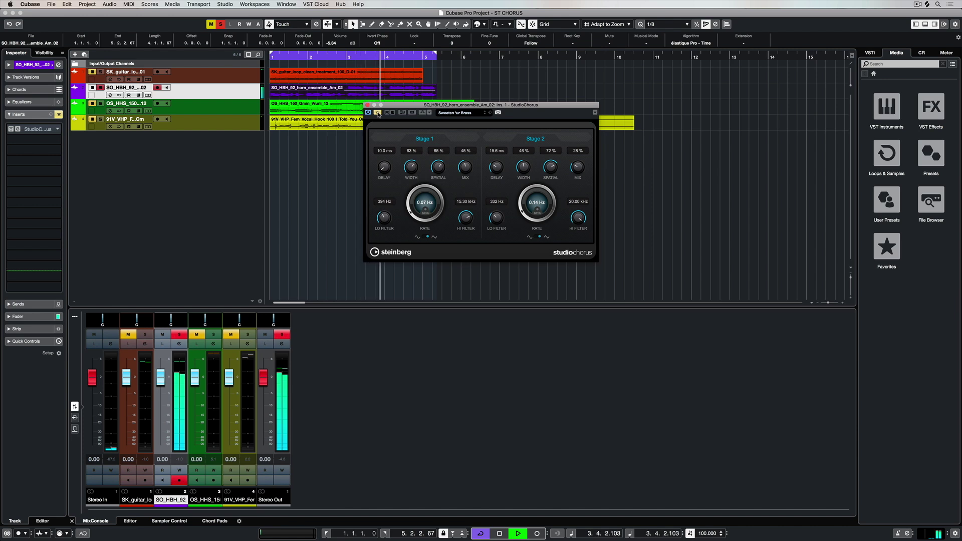
{"action": "left_click", "coordinate": [377, 112]}
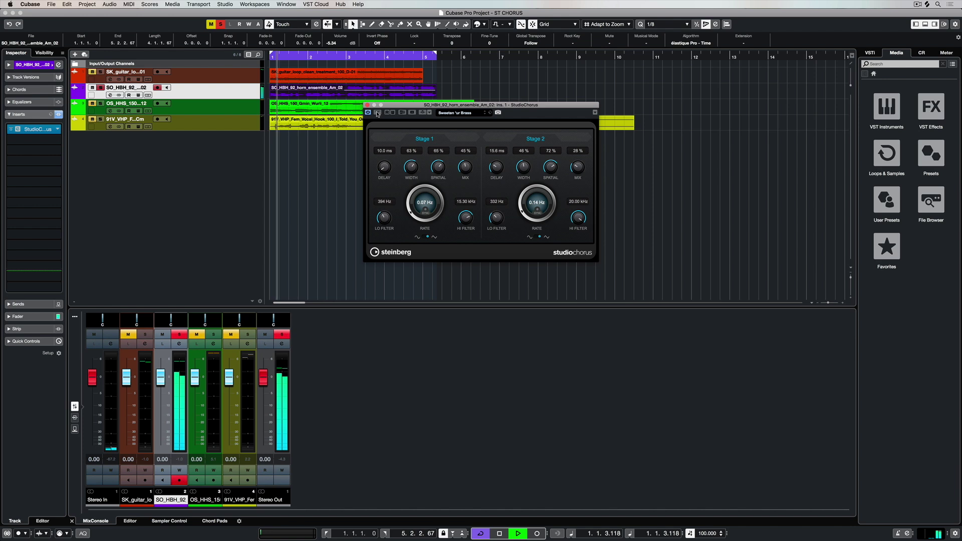
Unsolo the horns, solo and select the Wurli keys track, and play from the project start.
{"action": "left_click", "coordinate": [367, 106]}
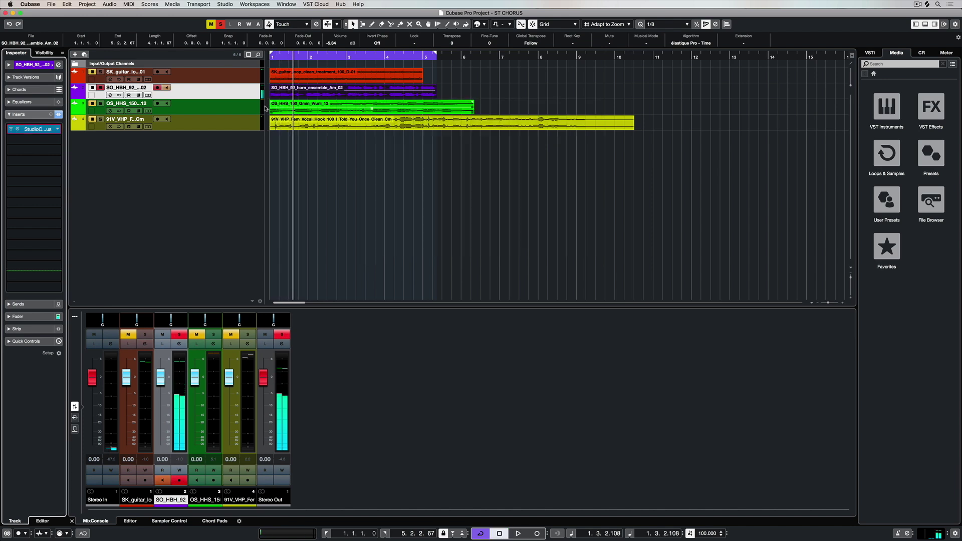
{"action": "left_click", "coordinate": [101, 88]}
{"action": "left_click", "coordinate": [100, 105]}
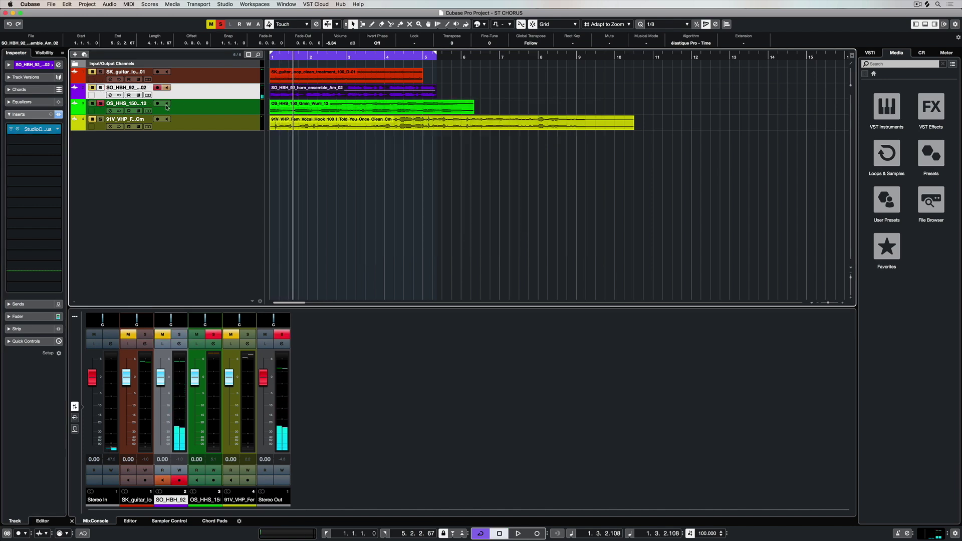
{"action": "left_click", "coordinate": [202, 111]}
{"action": "key", "text": "comma"}
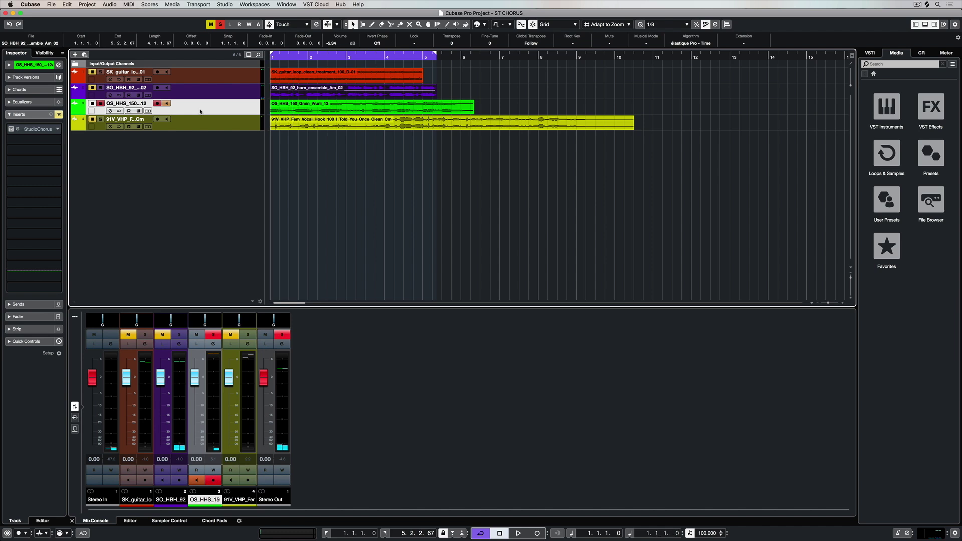
{"action": "key", "text": "space"}
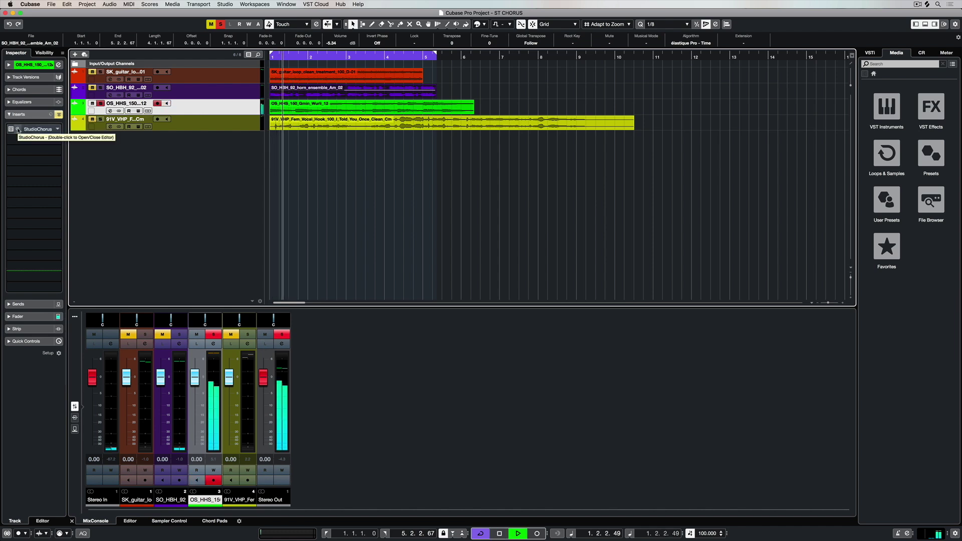
Open the Wurli keys track's StudioChorus editor and switch the chorus back on.
{"action": "left_click", "coordinate": [18, 129]}
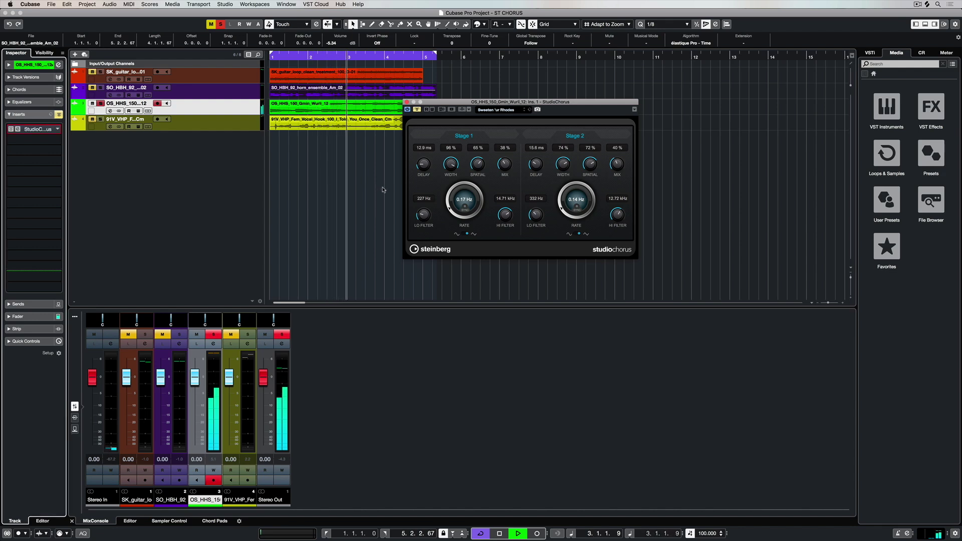
{"action": "left_click", "coordinate": [373, 108]}
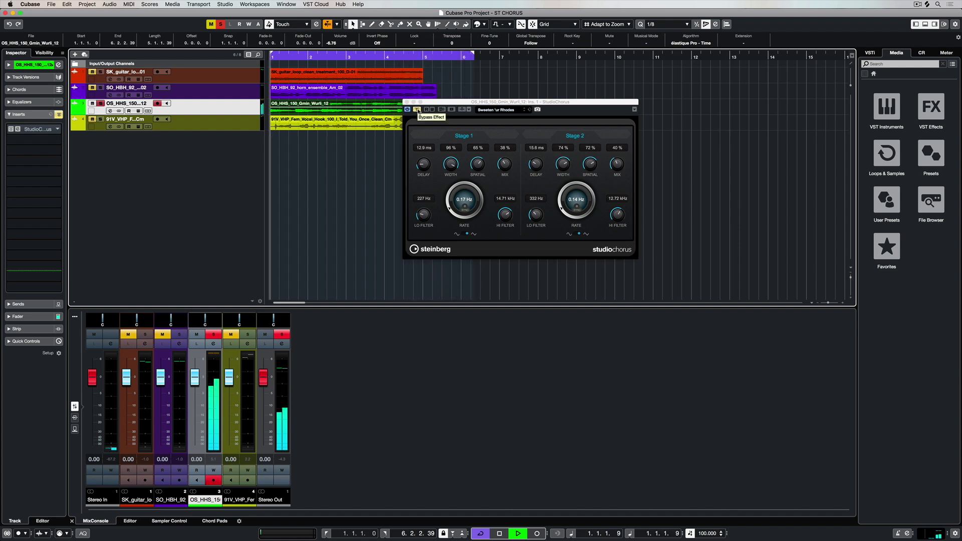
{"action": "left_click", "coordinate": [417, 110]}
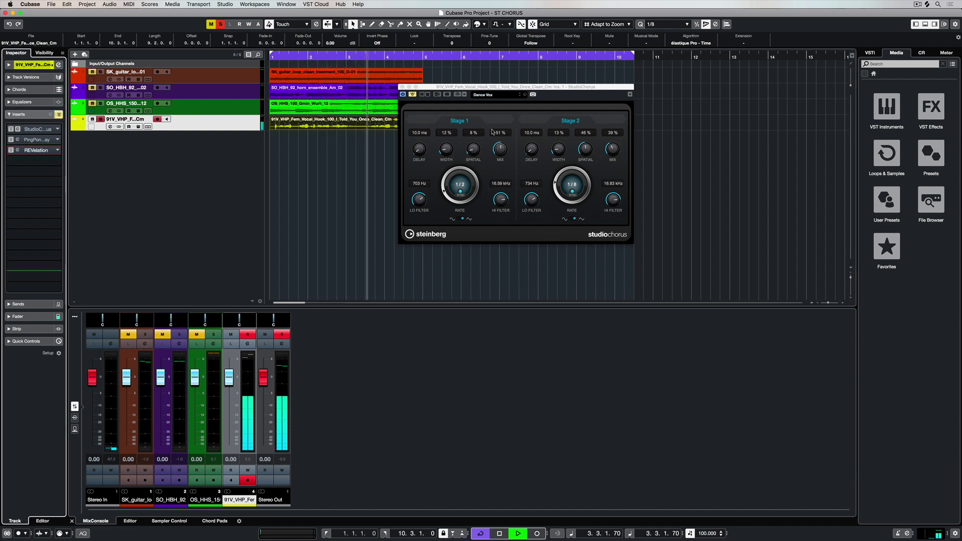
Switch the vocal chorus on and pull the Stage 2 mix down to 18%.
{"action": "left_click", "coordinate": [412, 95]}
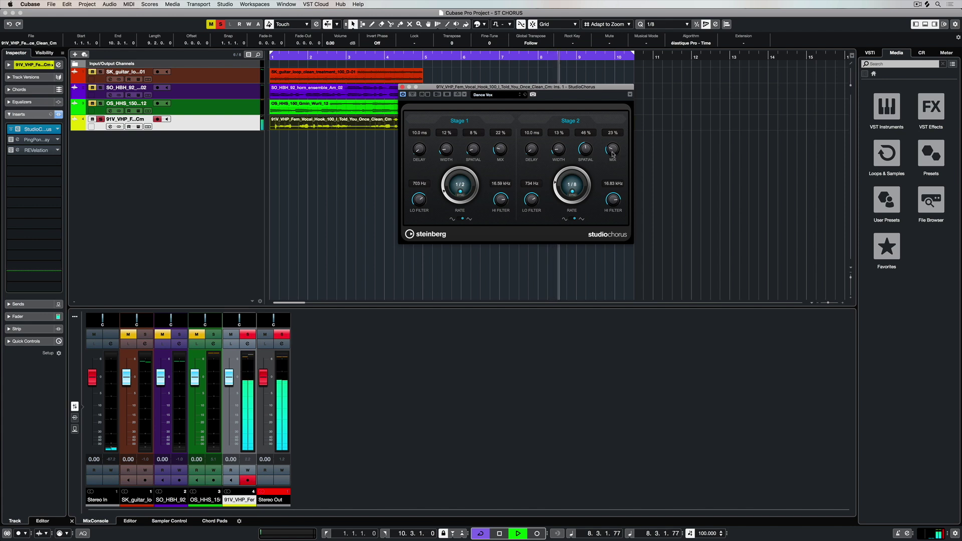
{"action": "left_click_drag", "start_coordinate": [612, 154], "coordinate": [612, 158]}
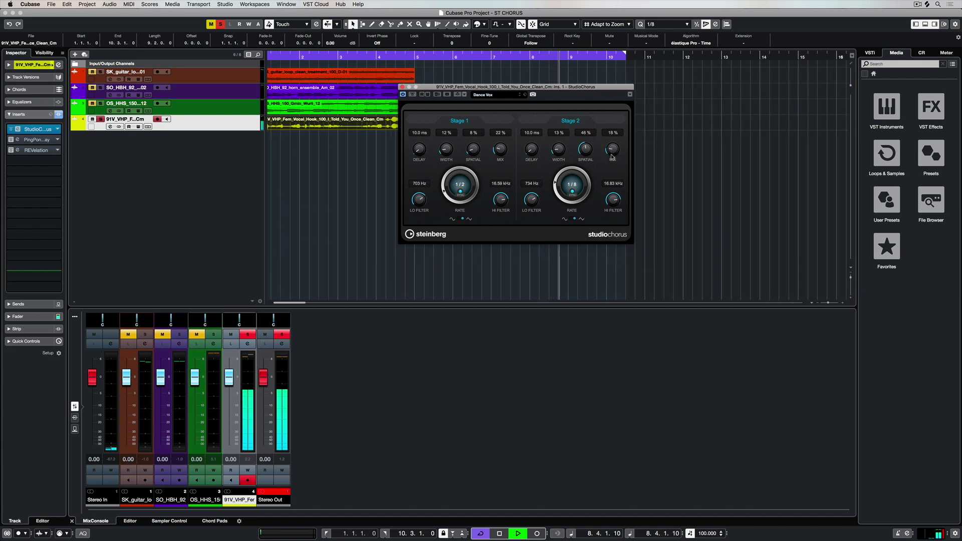
Enable REVelation after an on/off check, and raise the chorus delays to 12.2 and 12.1 ms.
{"action": "left_click", "coordinate": [10, 150]}
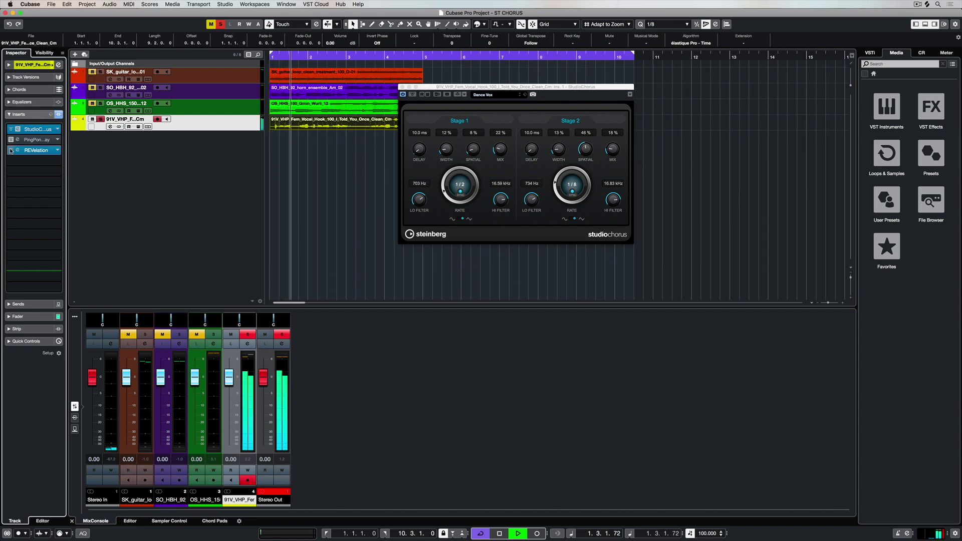
{"action": "left_click", "coordinate": [10, 150]}
{"action": "left_click", "coordinate": [11, 150]}
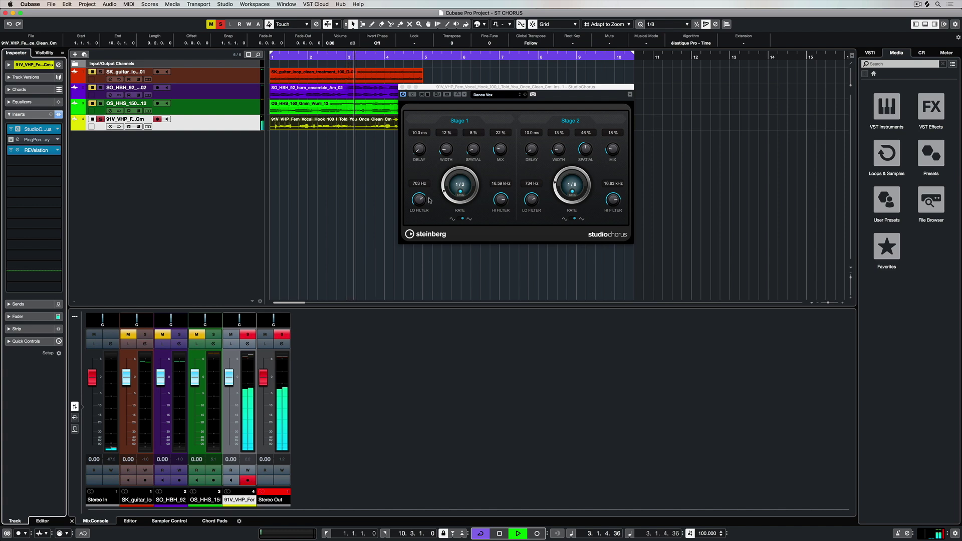
{"action": "left_click_drag", "start_coordinate": [419, 149], "coordinate": [418, 147]}
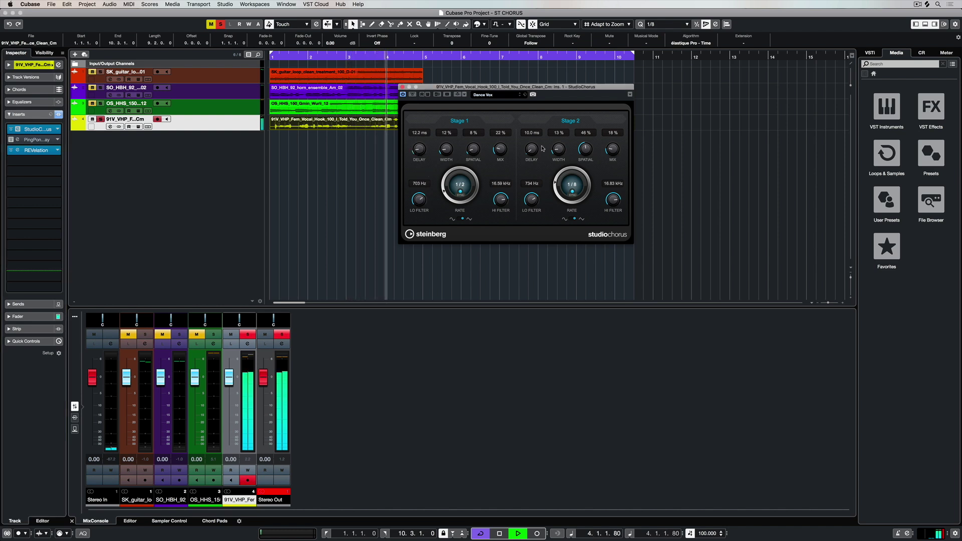
{"action": "left_click_drag", "start_coordinate": [531, 154], "coordinate": [531, 152]}
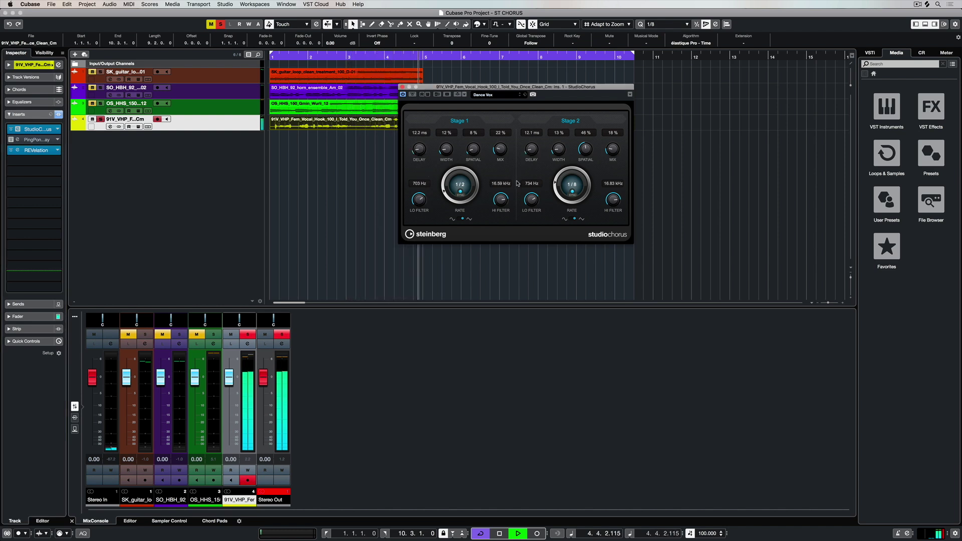
Browse the vocal chorus presets and try Background Vocal.
{"action": "left_click", "coordinate": [500, 95]}
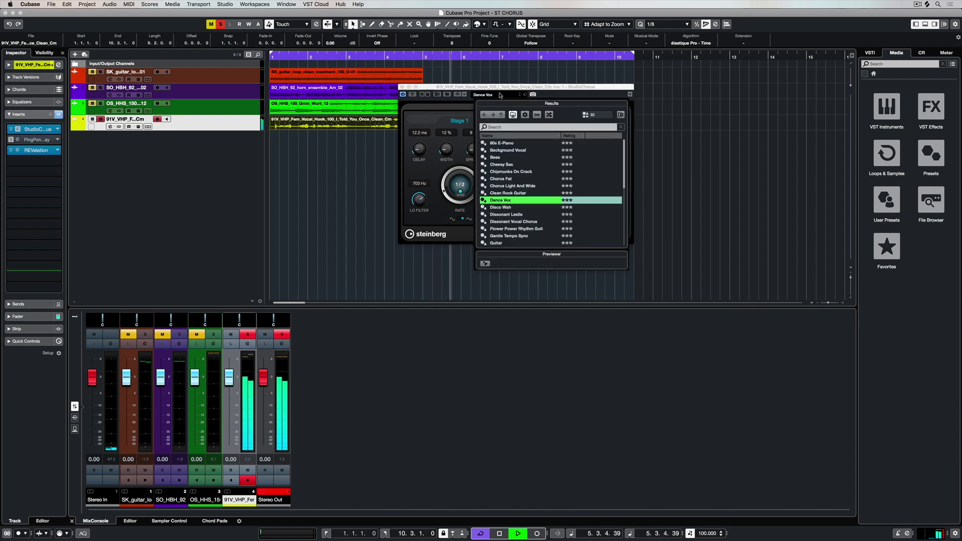
{"action": "scroll", "coordinate": [513, 199], "scroll_direction": "down", "scroll_amount": 10}
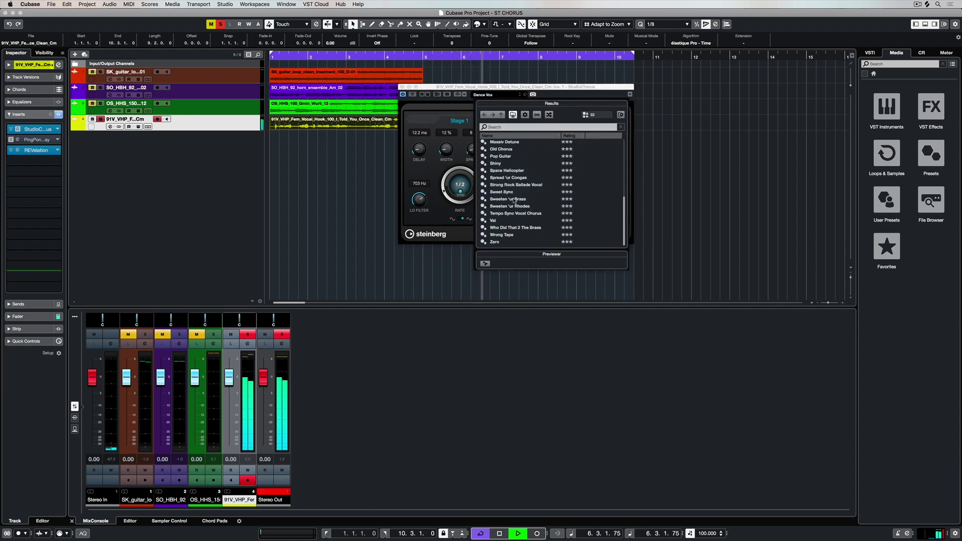
{"action": "scroll", "coordinate": [512, 181], "scroll_direction": "up", "scroll_amount": 3}
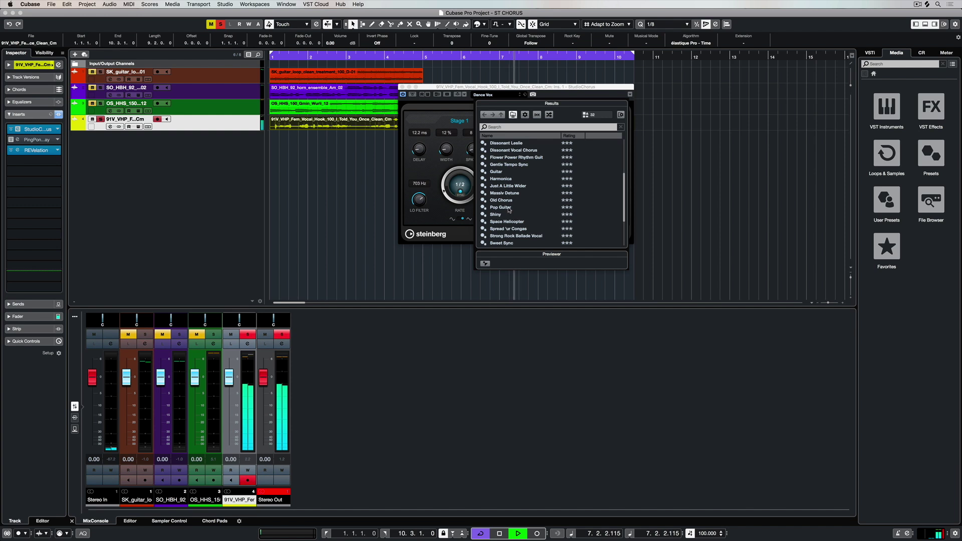
{"action": "scroll", "coordinate": [506, 161], "scroll_direction": "up", "scroll_amount": 4}
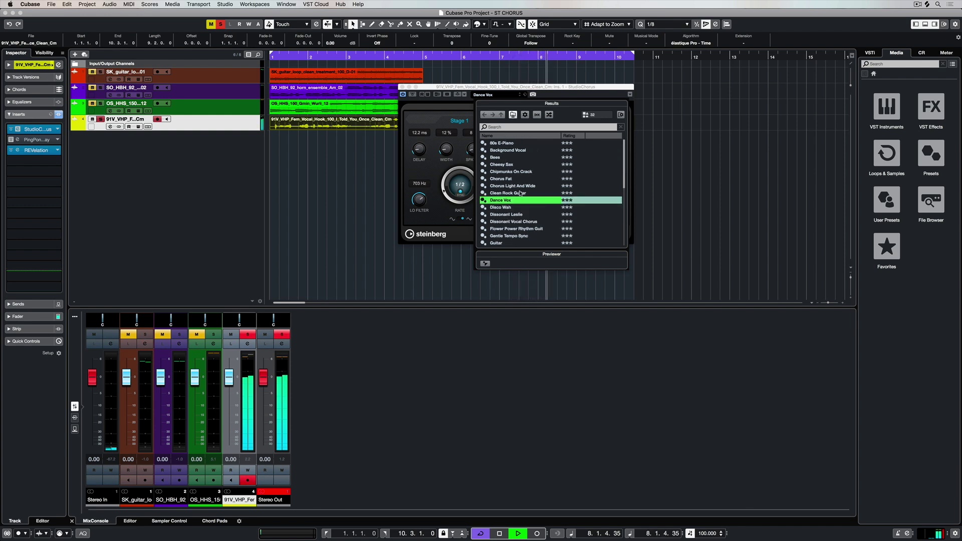
{"action": "left_click", "coordinate": [514, 149]}
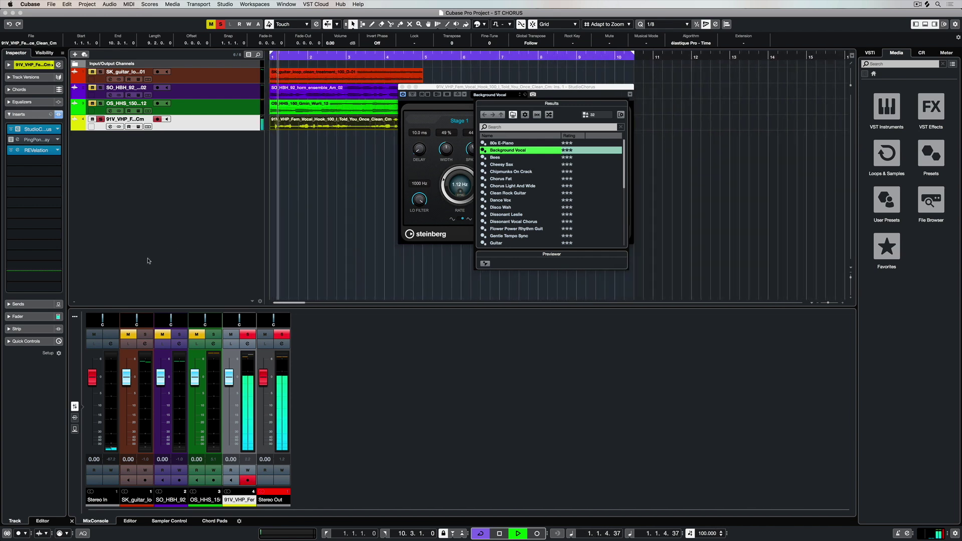
{"action": "left_click", "coordinate": [18, 152]}
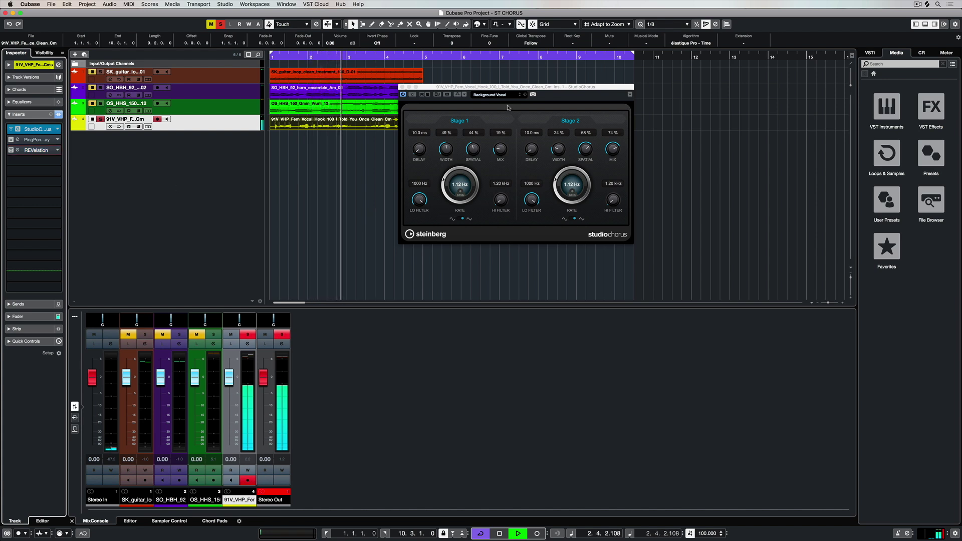
Try Old Chorus and Just A Little Wider, settle on Strong Rock Ballade Vocal, then bypass to compare.
{"action": "left_click", "coordinate": [496, 95]}
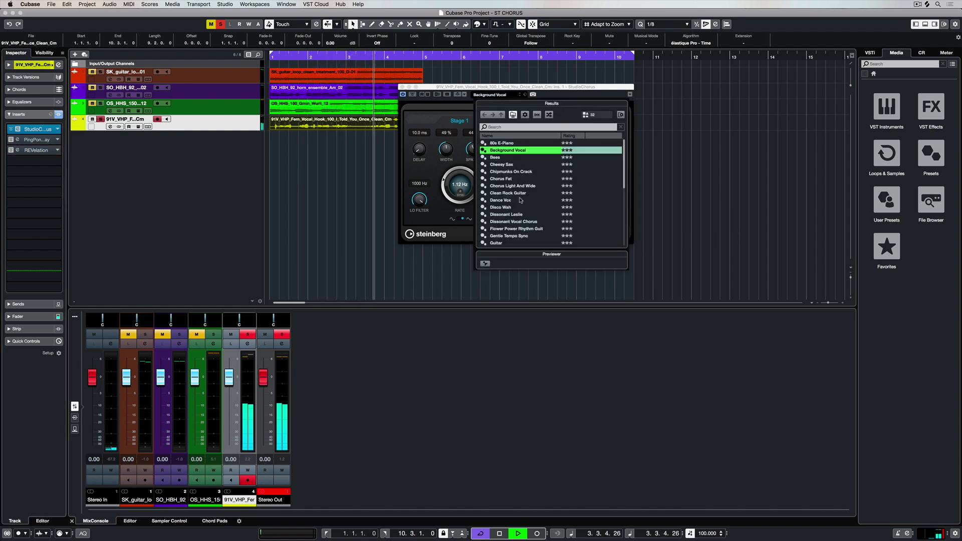
{"action": "scroll", "coordinate": [520, 203], "scroll_direction": "down", "scroll_amount": 3}
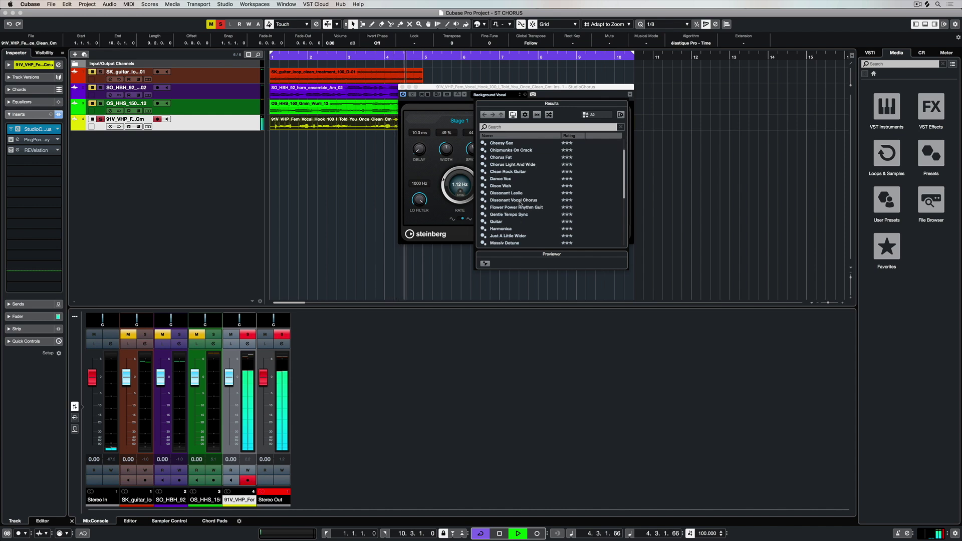
{"action": "left_click", "coordinate": [506, 207]}
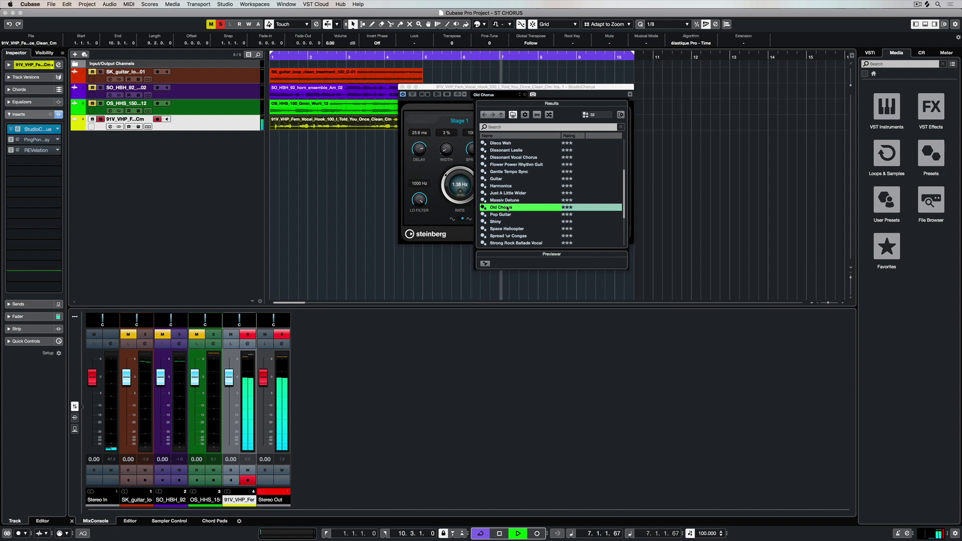
{"action": "left_click", "coordinate": [505, 194]}
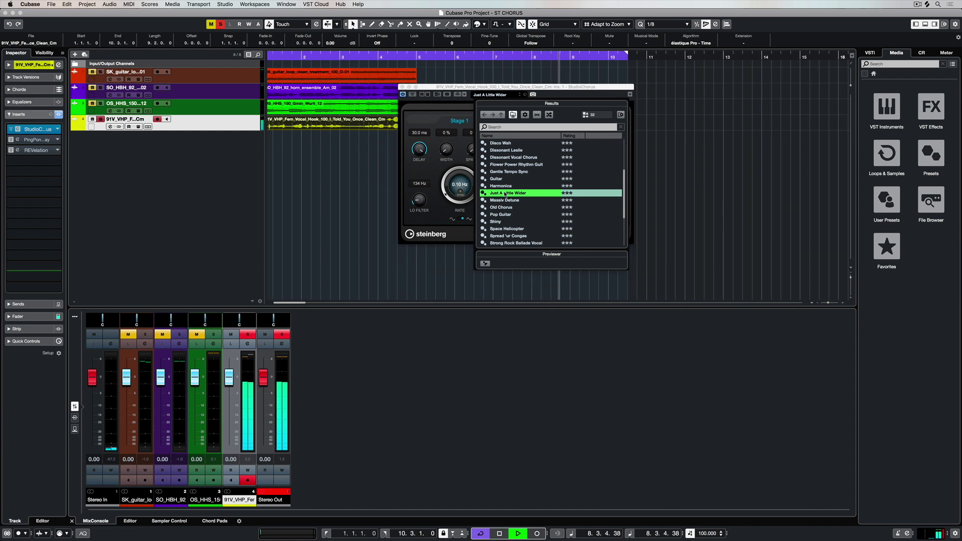
{"action": "scroll", "coordinate": [511, 197], "scroll_direction": "down", "scroll_amount": 3}
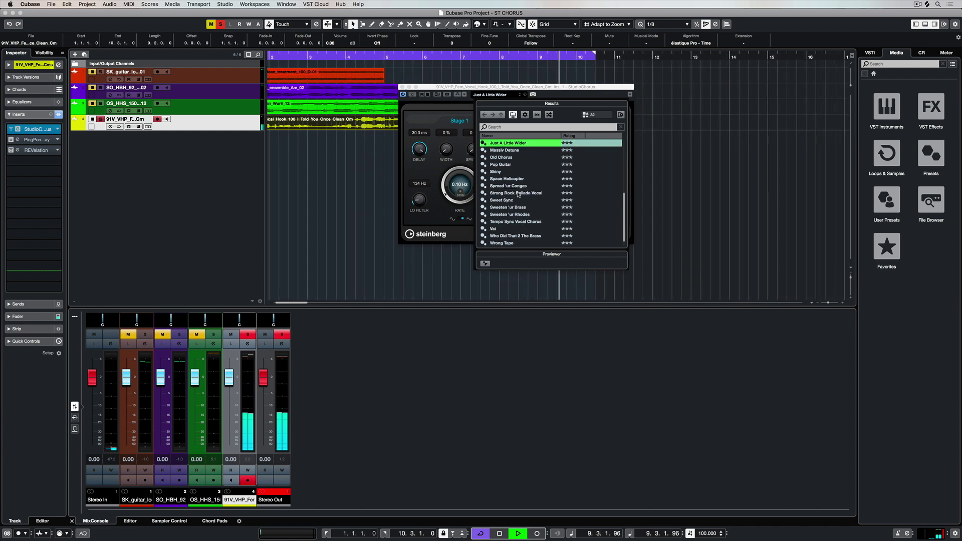
{"action": "left_click", "coordinate": [517, 193]}
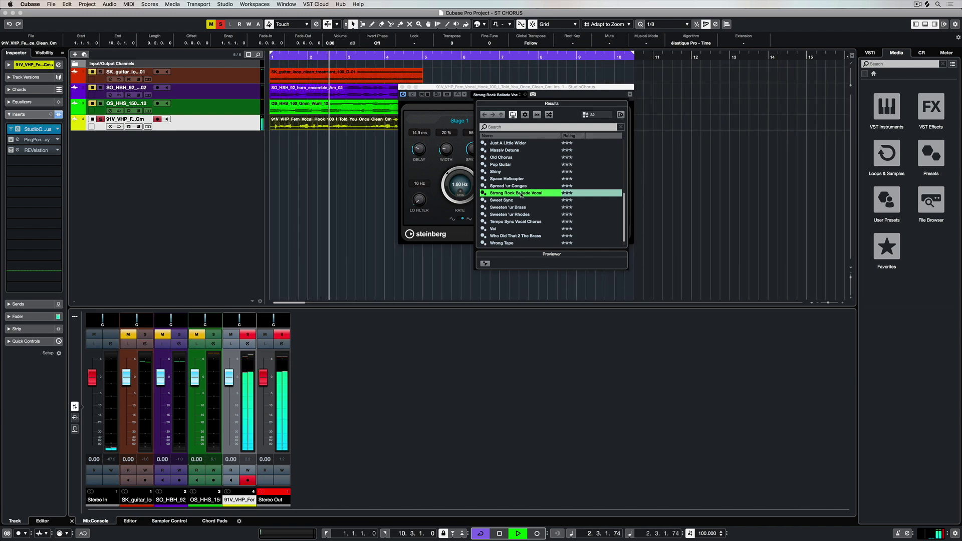
{"action": "scroll", "coordinate": [521, 195], "scroll_direction": "up", "scroll_amount": 5}
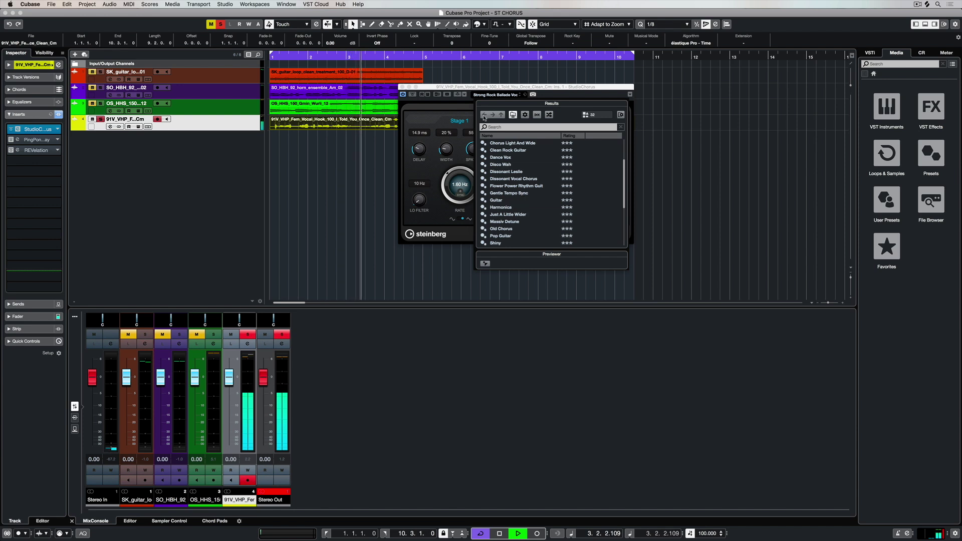
{"action": "left_click", "coordinate": [412, 96]}
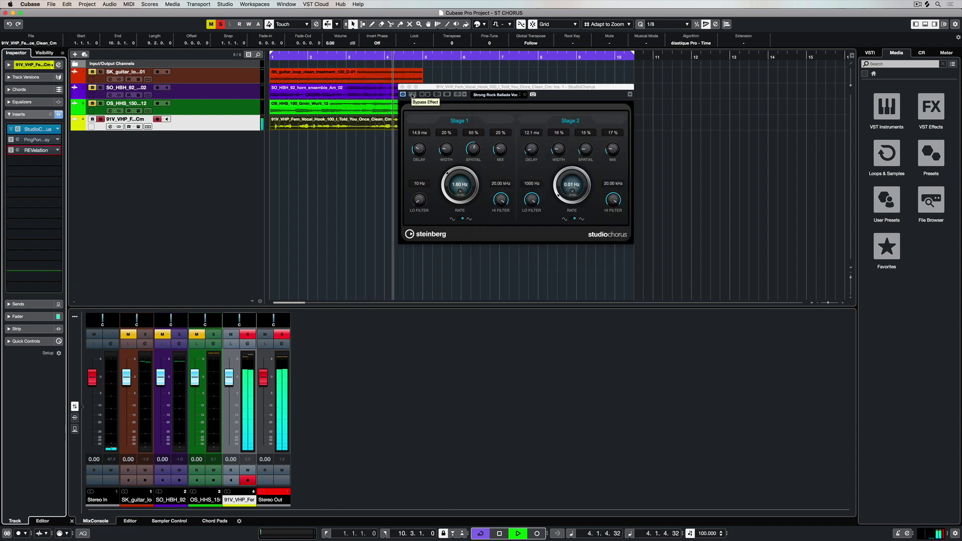
{"action": "left_click", "coordinate": [412, 95]}
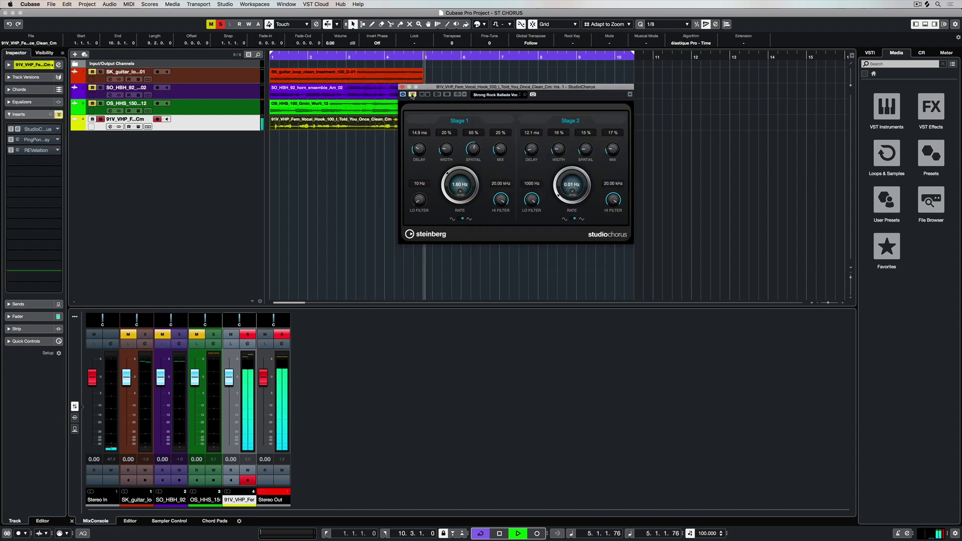